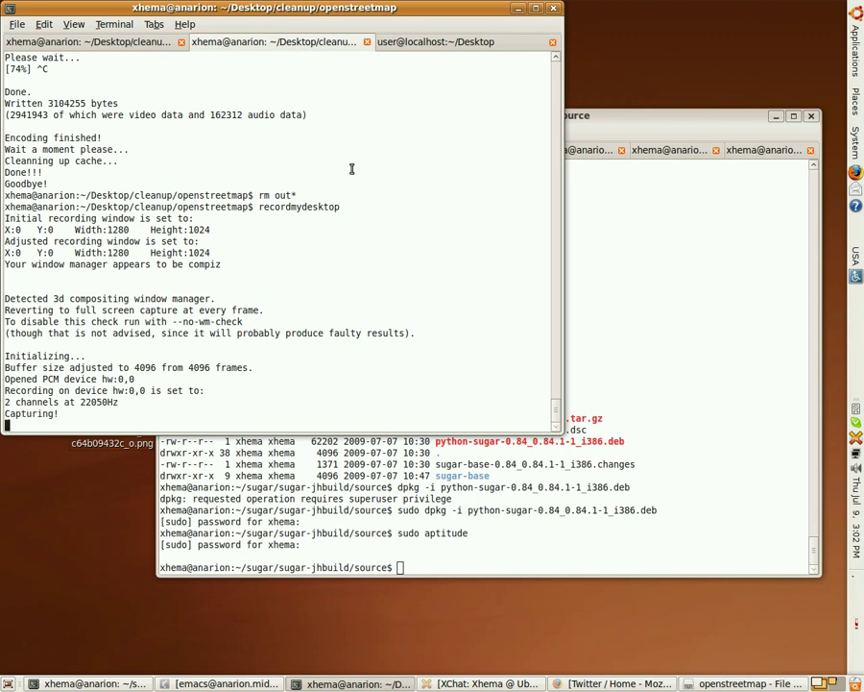
# Step: In the trunk terminal tab, rerun sudo apt-get install default-jdk and cancel it at the confirmation
pyautogui.click(137, 42)
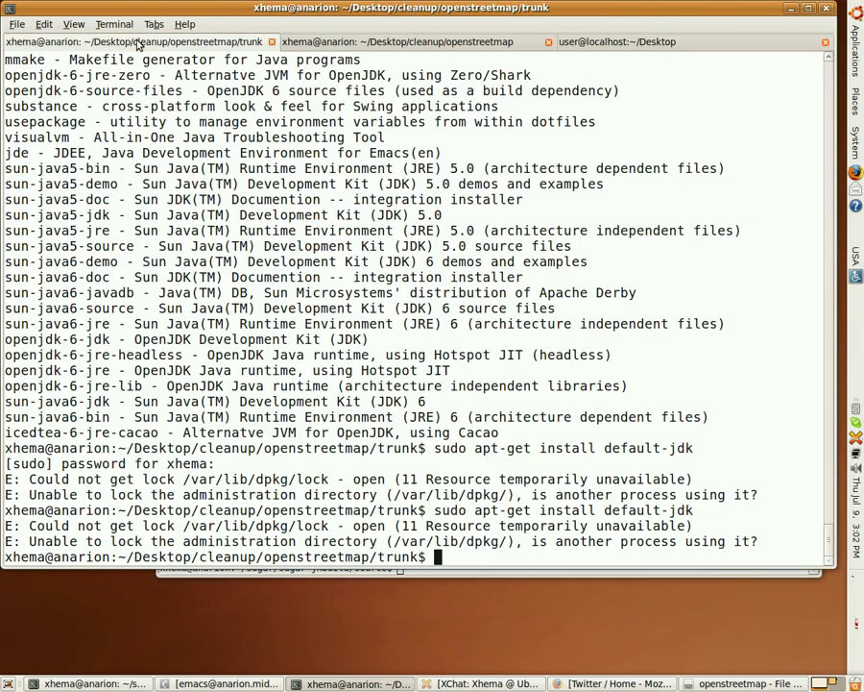
pyautogui.press('Up')
pyautogui.press('Return')
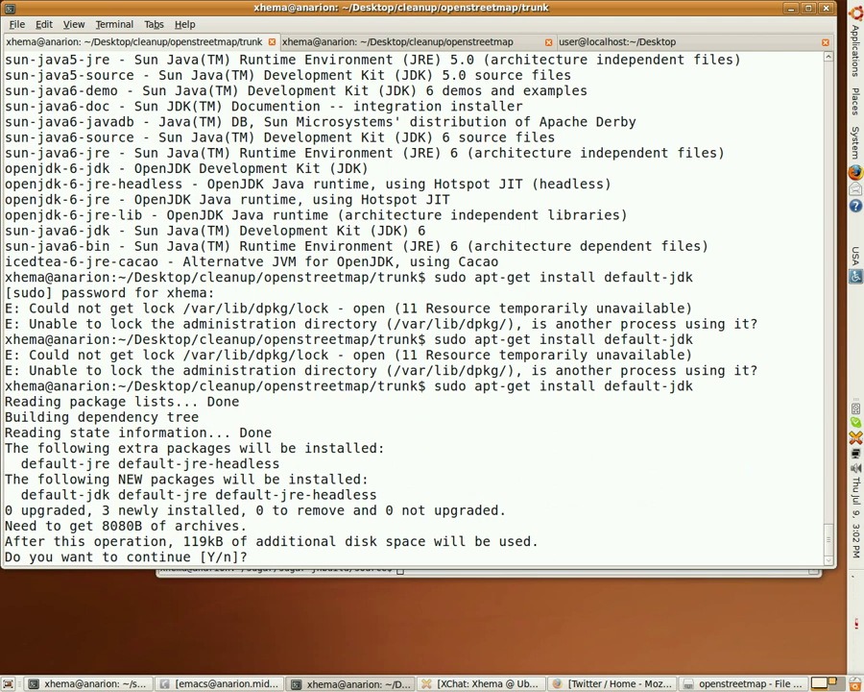
pyautogui.hotkey('ctrl', 'c')
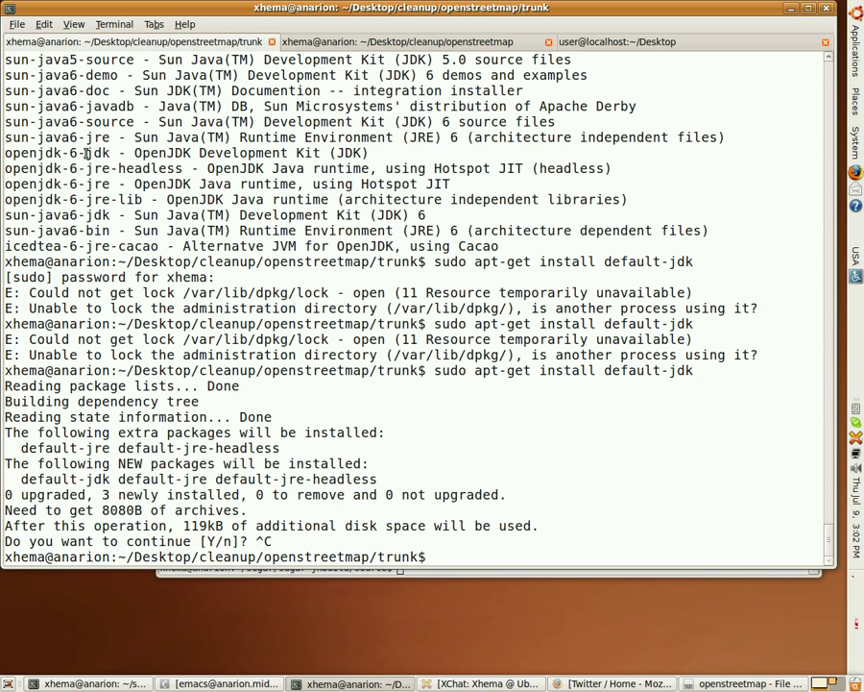
# Step: Run sudo apt-get install openjdk-6-jdk, which reports it is already the newest version
pyautogui.doubleClick(86, 153)
pyautogui.press('Up')
pyautogui.press('BackSpace')
pyautogui.press('BackSpace')
pyautogui.press('BackSpace')
pyautogui.press('BackSpace')
pyautogui.press('BackSpace')
pyautogui.press('BackSpace')
pyautogui.press('BackSpace')
pyautogui.press('BackSpace')
pyautogui.press('BackSpace')
pyautogui.press('BackSpace')
pyautogui.press('BackSpace')
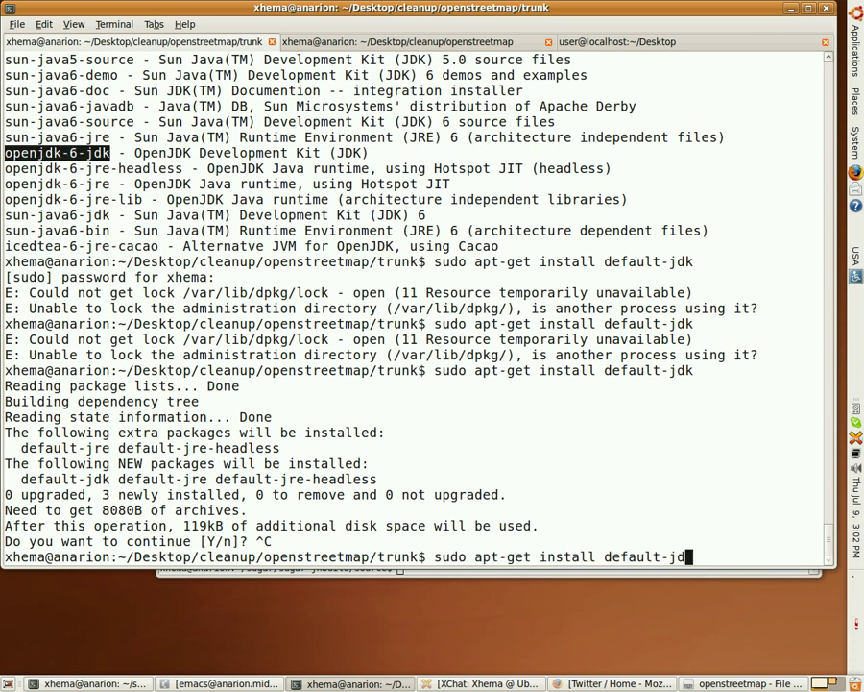
pyautogui.middleClick(708, 539)
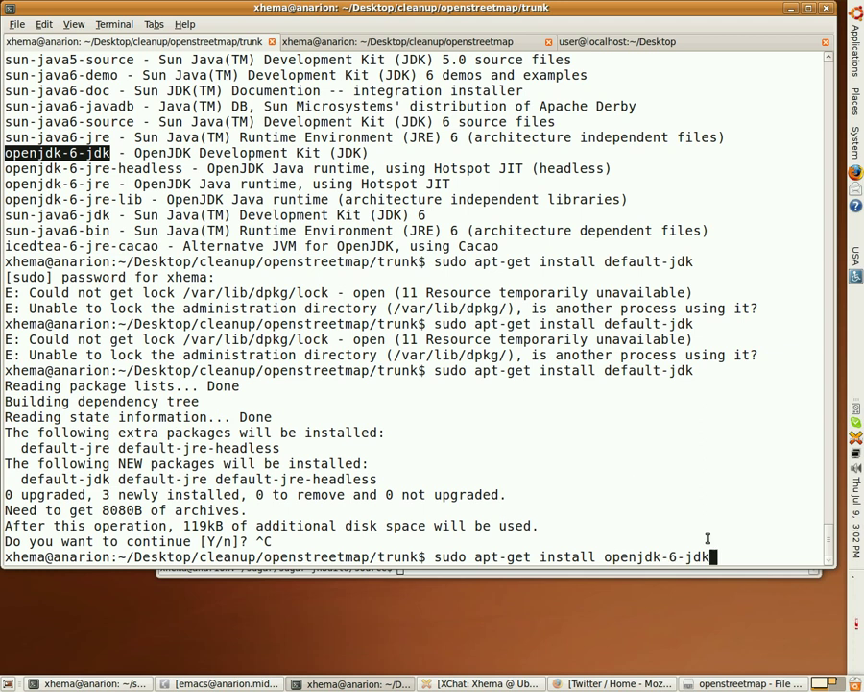
pyautogui.press('Return')
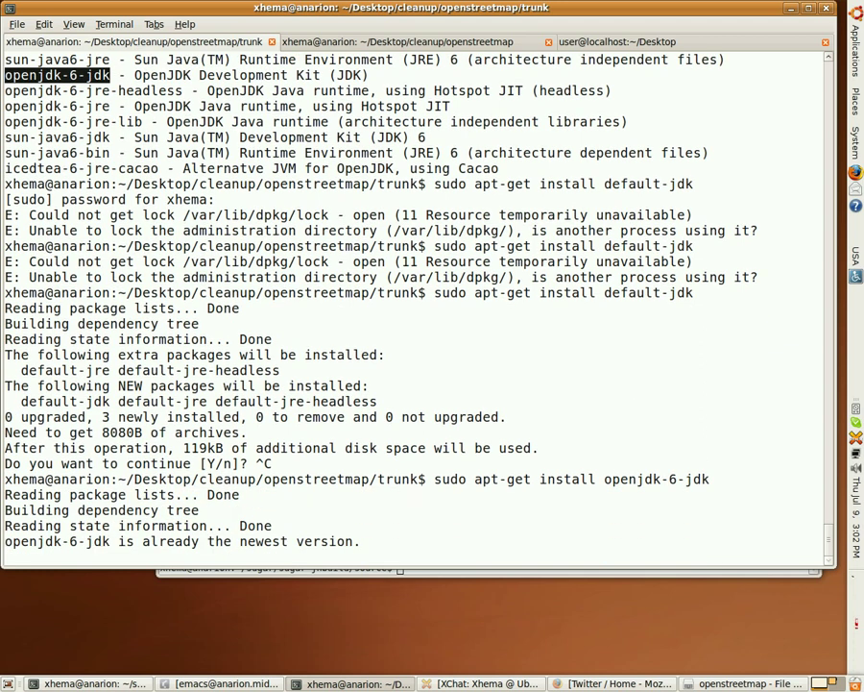
# Step: Interrupt the rerun svn checkout and delete the partial trunk/ folder with rm -rf
pyautogui.press('Up')
pyautogui.press('Up')
pyautogui.press('Up')
pyautogui.press('Up')
pyautogui.press('Up')
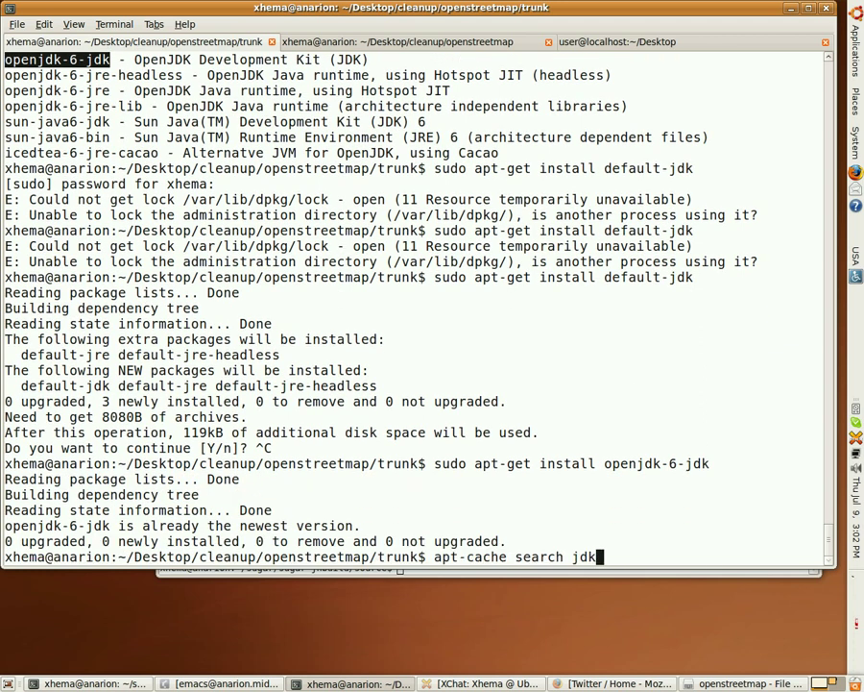
pyautogui.press('Return')
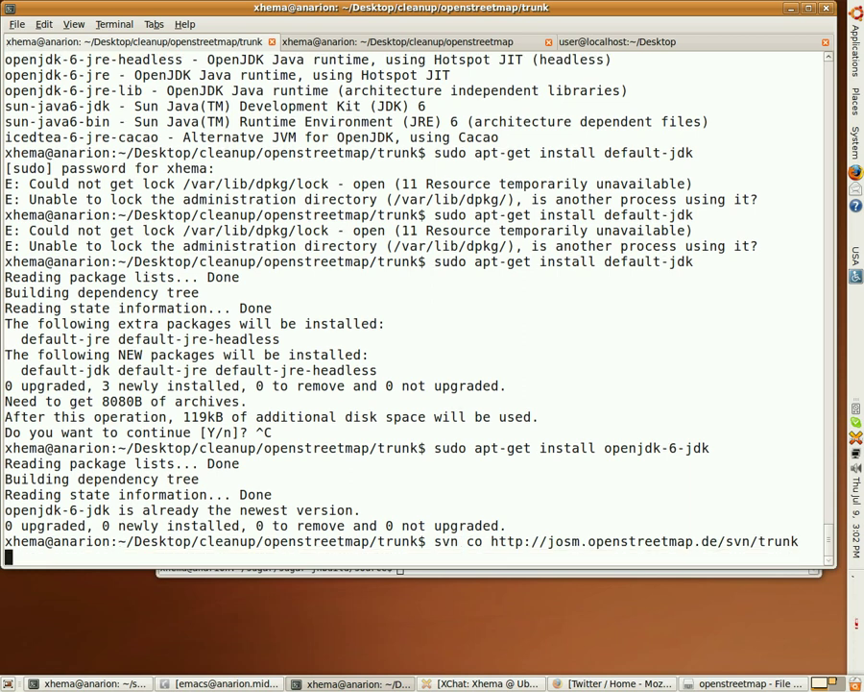
pyautogui.hotkey('ctrl', 'c')
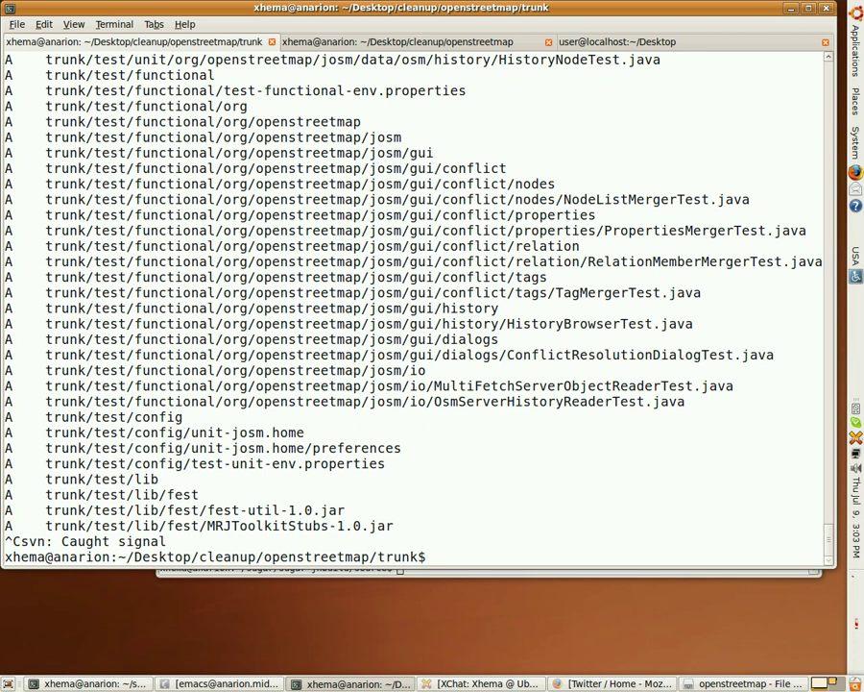
pyautogui.write('rm -r f')
pyautogui.press('BackSpace')
pyautogui.press('BackSpace')
pyautogui.write('f tu')
pyautogui.press('Tab')
pyautogui.press('Return')
pyautogui.write('cd ..')
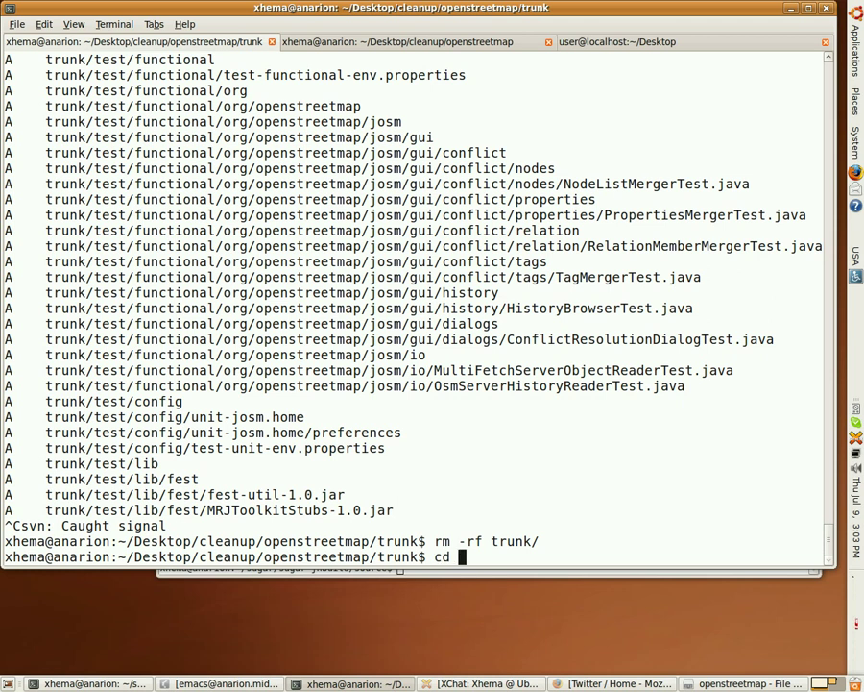
pyautogui.press('Return')
pyautogui.press('Up')
pyautogui.press('Up')
pyautogui.press('Up')
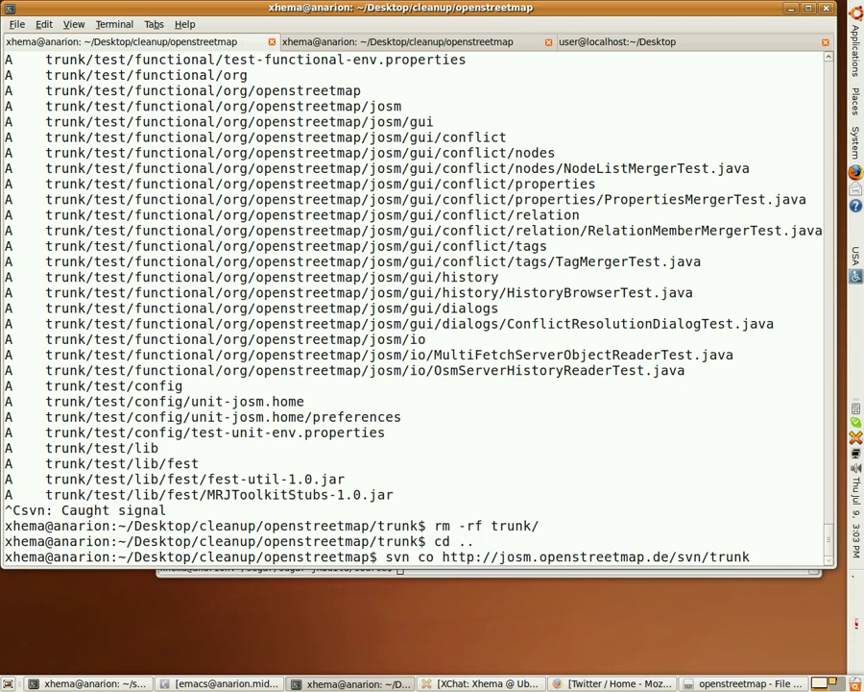
pyautogui.hotkey('ctrl', 'a')
pyautogui.press('Return')
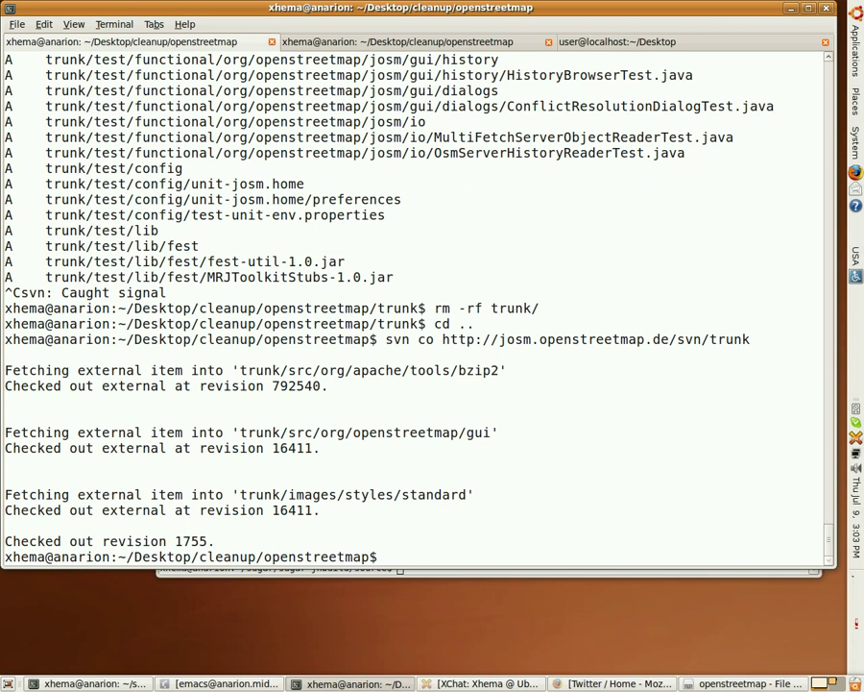
# Step: Enter the trunk folder and build JOSM with ant
pyautogui.write('cd trunk/')
pyautogui.press('Return')
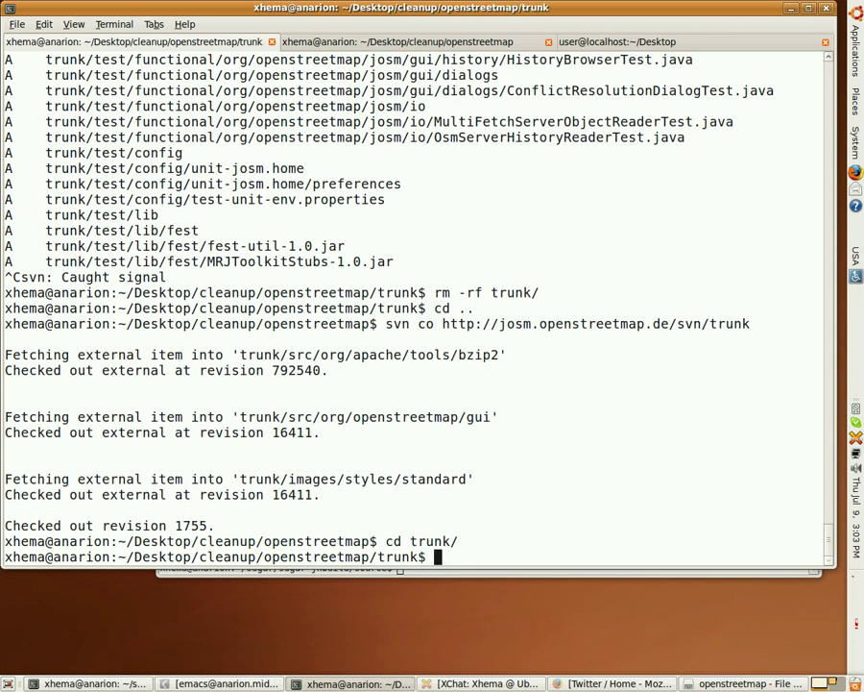
pyautogui.write('ant')
pyautogui.press('Return')
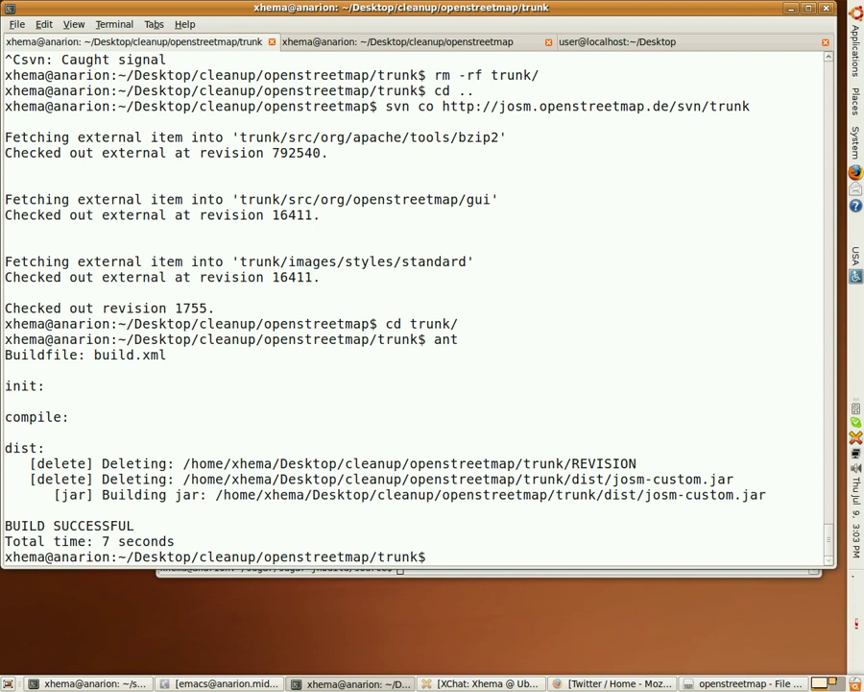
# Step: Launch the built editor with java -jar dist/josm-custom.jar
pyautogui.write('java -jar')
pyautogui.doubleClick(498, 488)
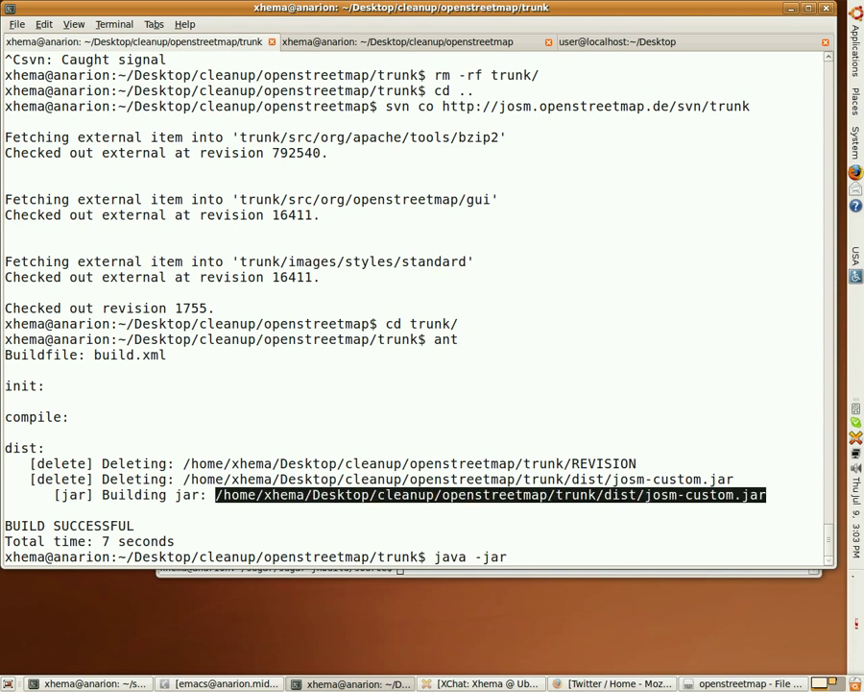
pyautogui.middleClick(662, 308)
pyautogui.press('Return')
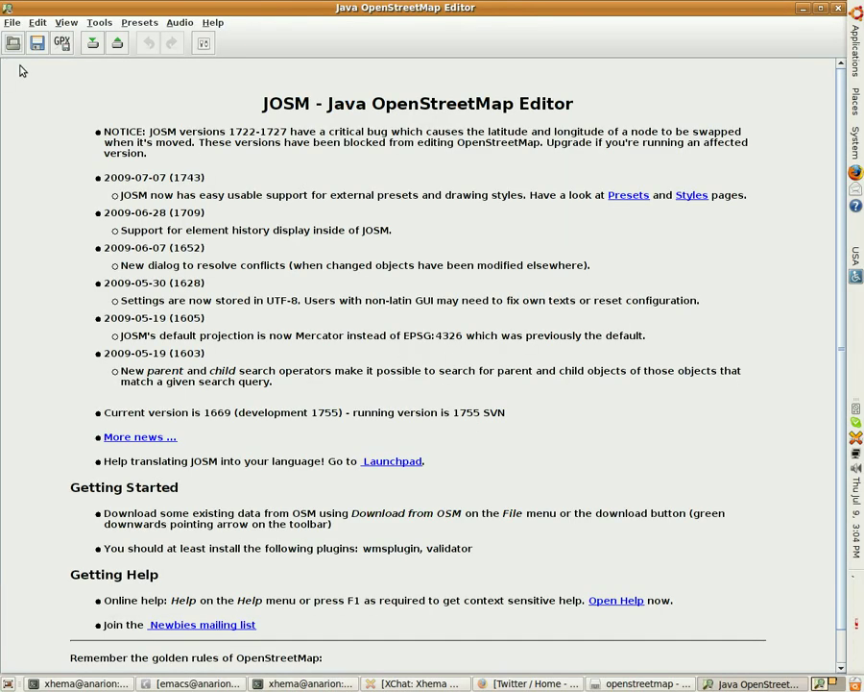
# Step: Download OSM data for the Prishtina city area found by a Places search
pyautogui.click(12, 22)
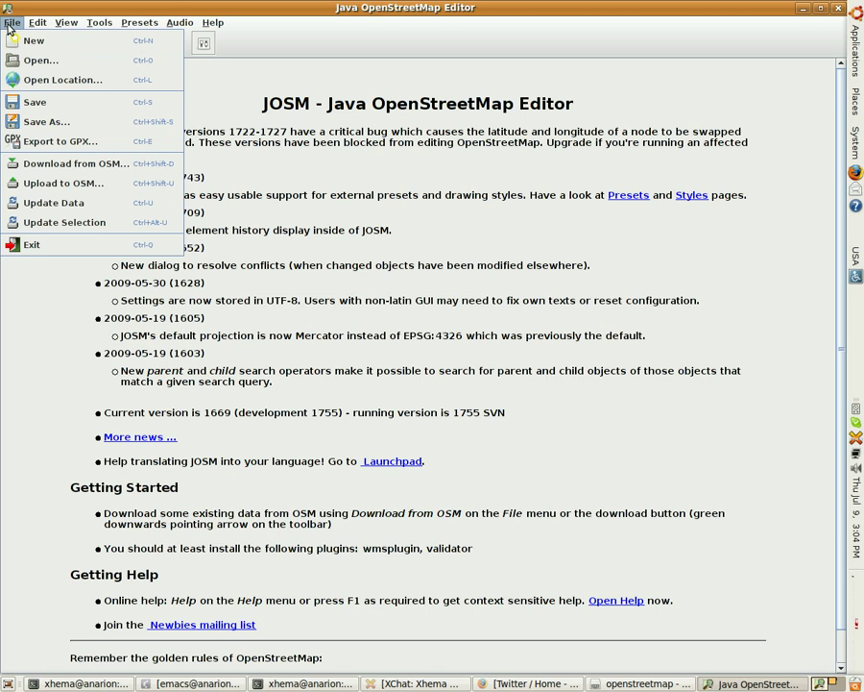
pyautogui.click(61, 169)
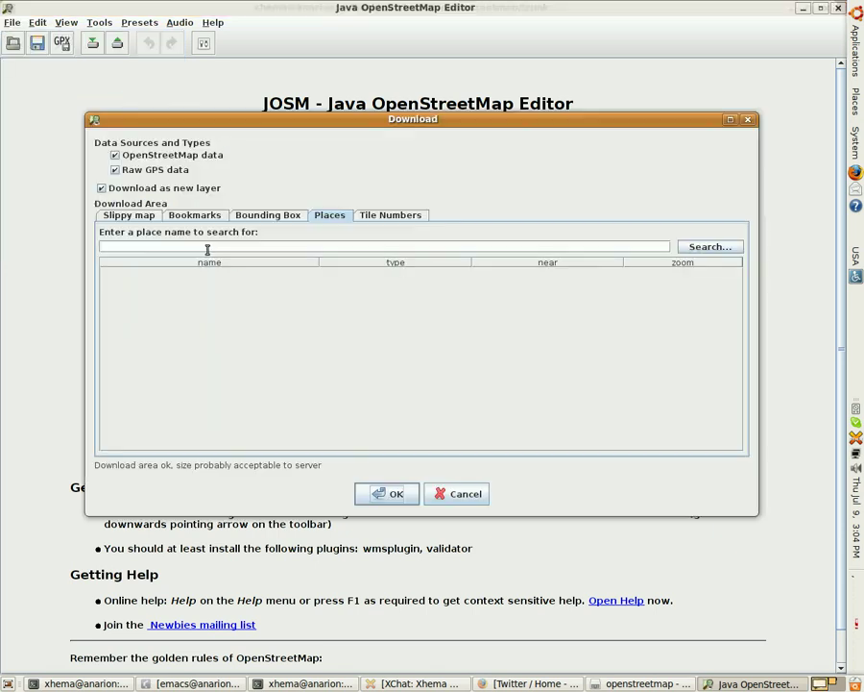
pyautogui.click(296, 247)
pyautogui.press('Return')
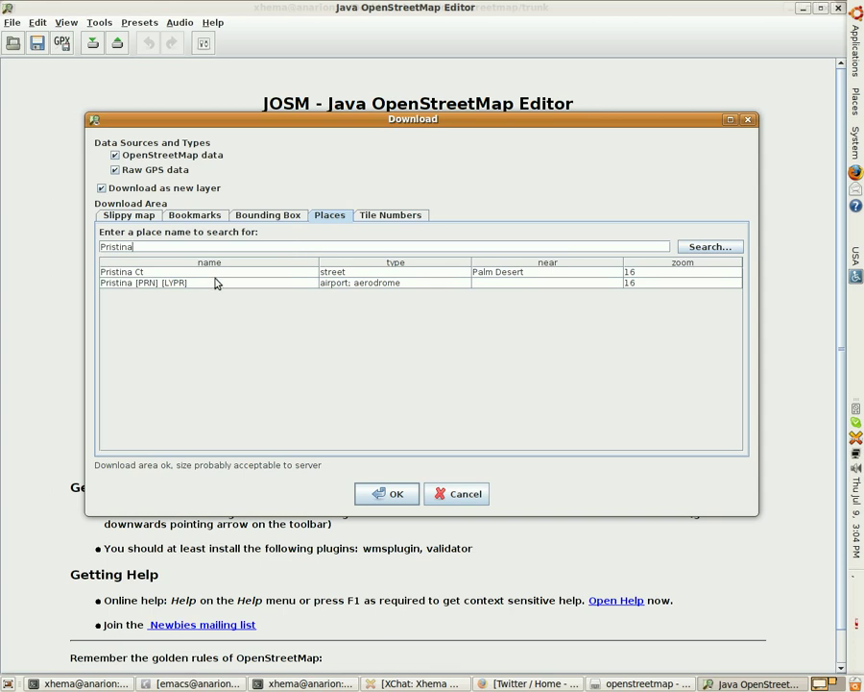
pyautogui.click(115, 249)
pyautogui.write('h')
pyautogui.click(710, 246)
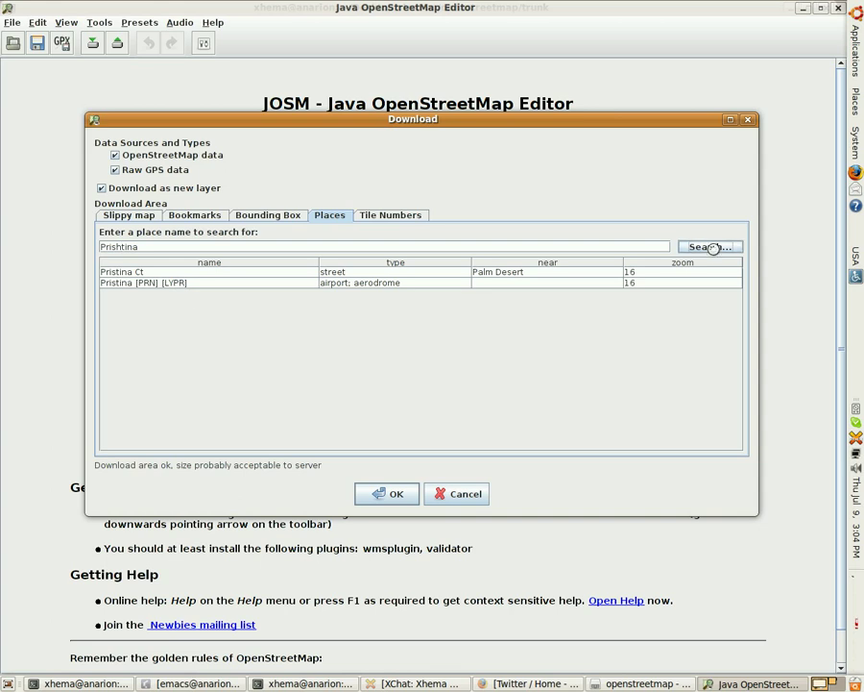
pyautogui.click(387, 493)
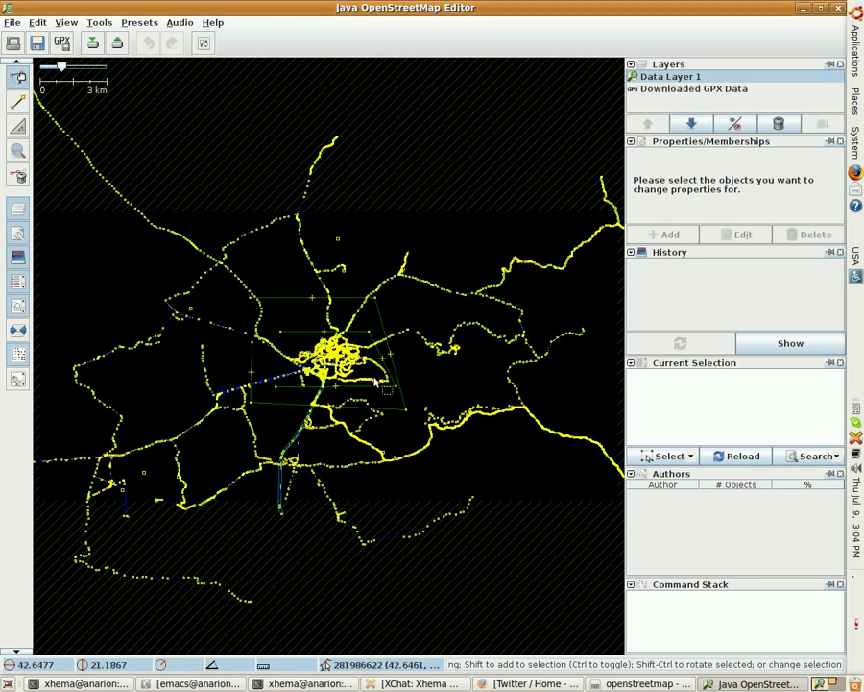
# Step: Zoom the map from 231 m to 60 m on the circular memorial south of the main road
pyautogui.scroll(1, 374, 377)
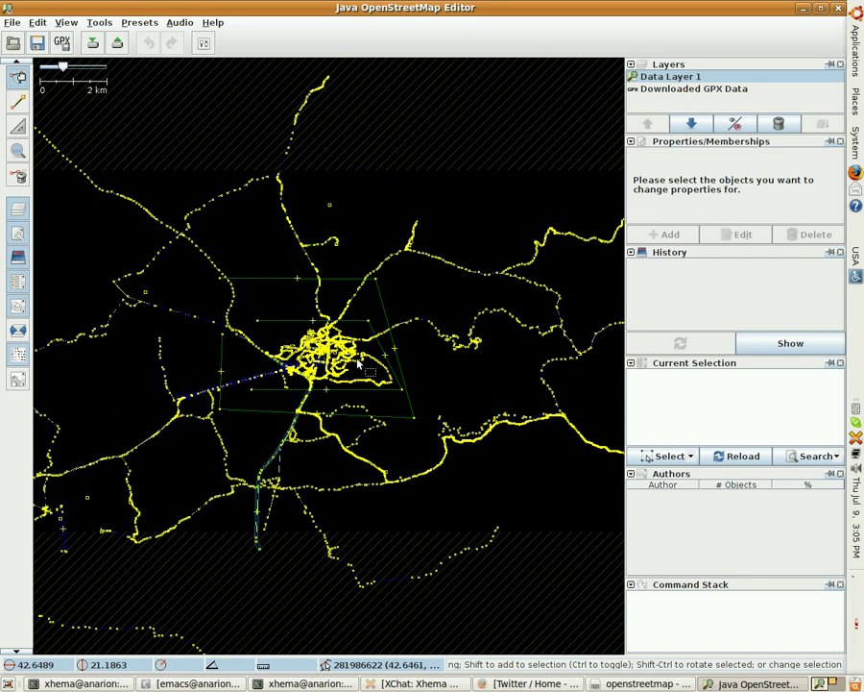
pyautogui.scroll(2, 365, 369)
pyautogui.scroll(4, 358, 364)
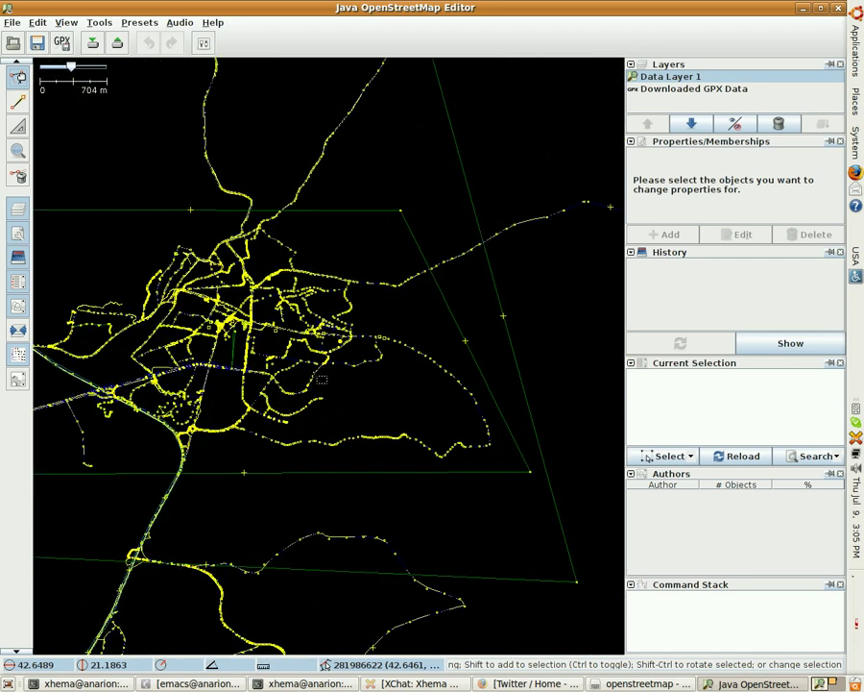
pyautogui.scroll(1, 304, 361)
pyautogui.scroll(4, 303, 361)
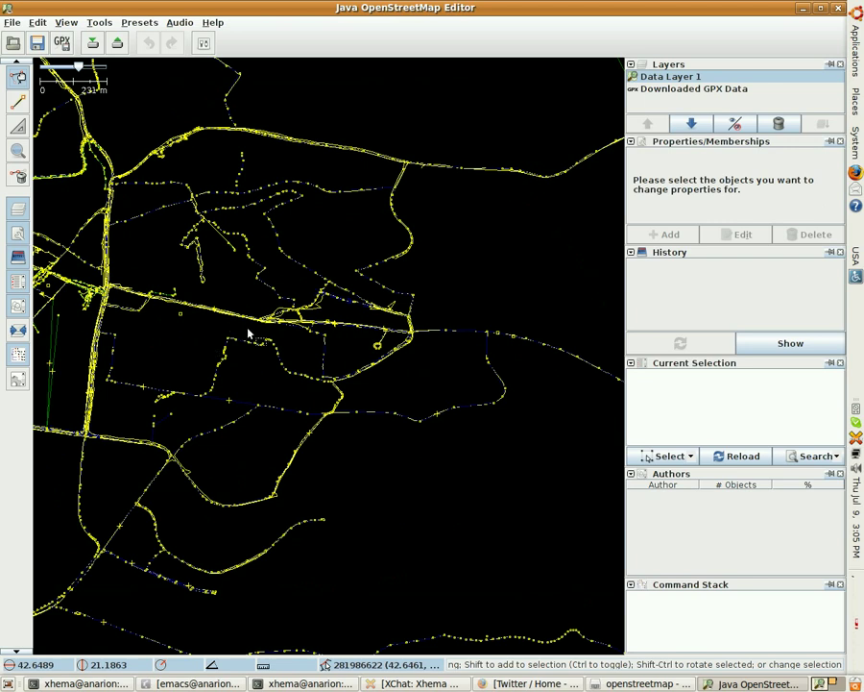
pyautogui.scroll(2, 377, 351)
pyautogui.scroll(3, 379, 358)
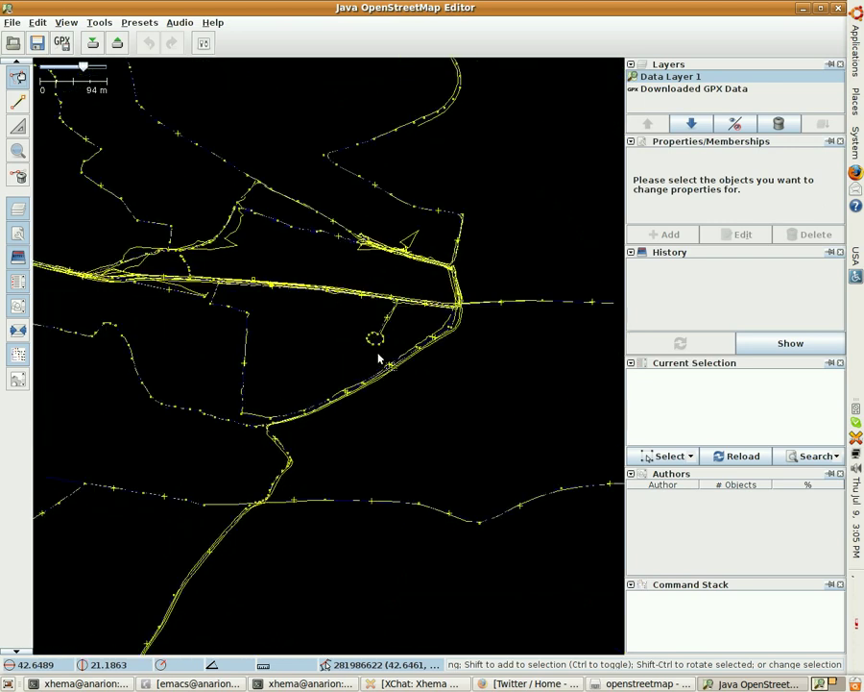
pyautogui.scroll(1, 379, 358)
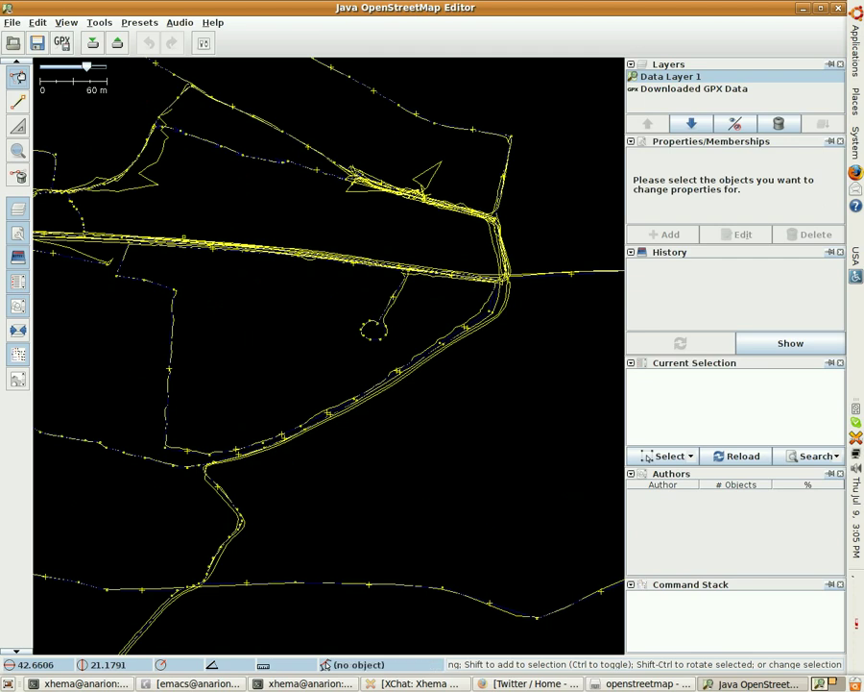
# Step: Hide the GPX track layer and make Data Layer 1 active again
pyautogui.click(659, 90)
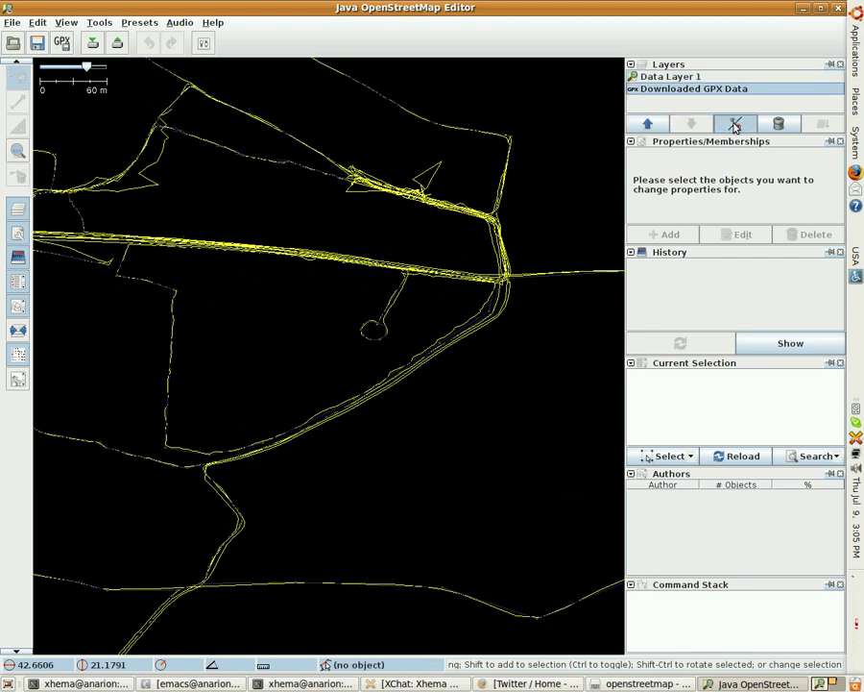
pyautogui.click(735, 123)
pyautogui.click(672, 77)
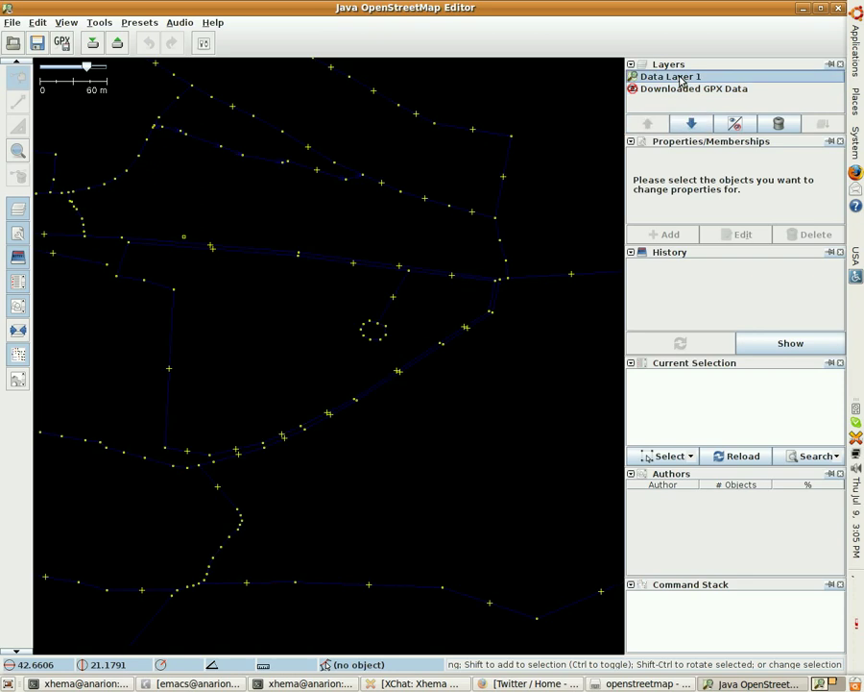
# Step: Select the varrezat e dëshmorëve park area and start adding a tag to it
pyautogui.moveTo(391, 324); pyautogui.dragTo(384, 320)
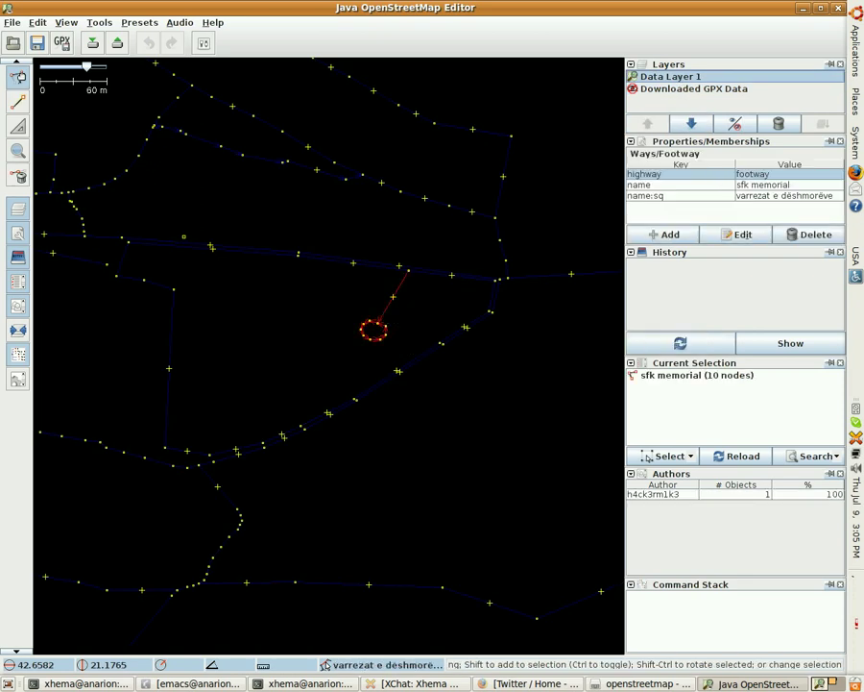
pyautogui.click(170, 333)
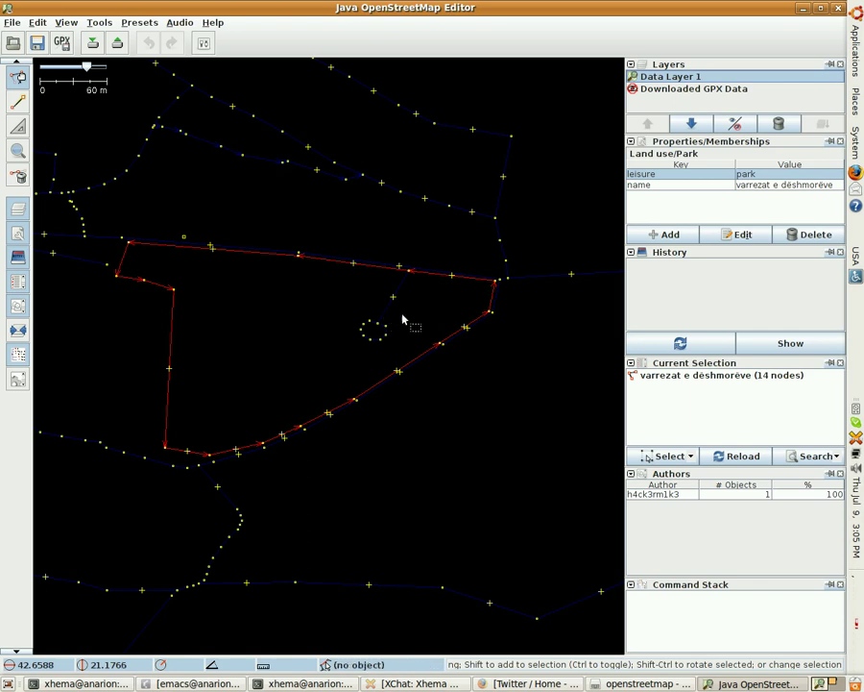
pyautogui.click(664, 235)
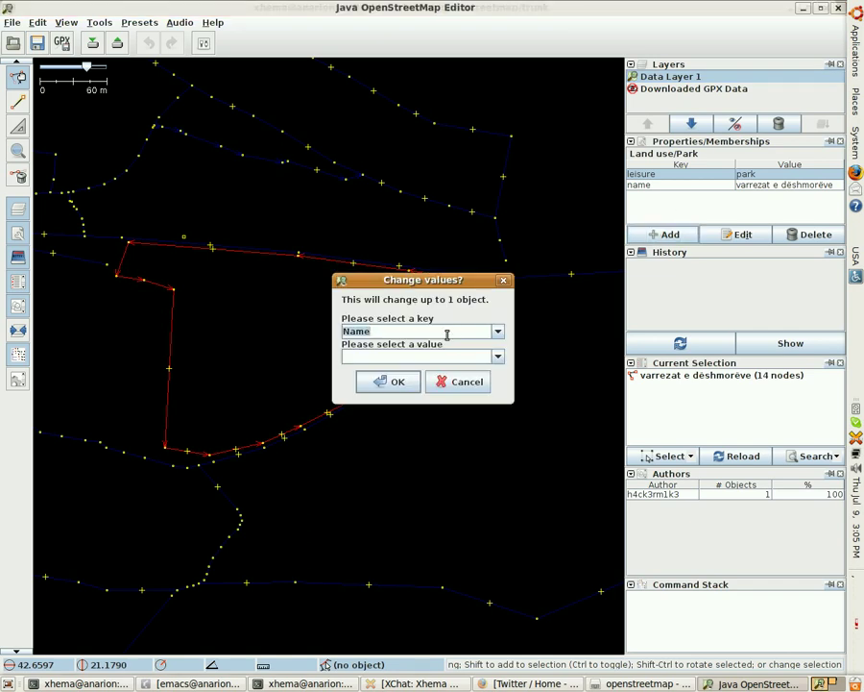
# Step: Tag the park with name-en = Combatants Grave
pyautogui.write('name-en')
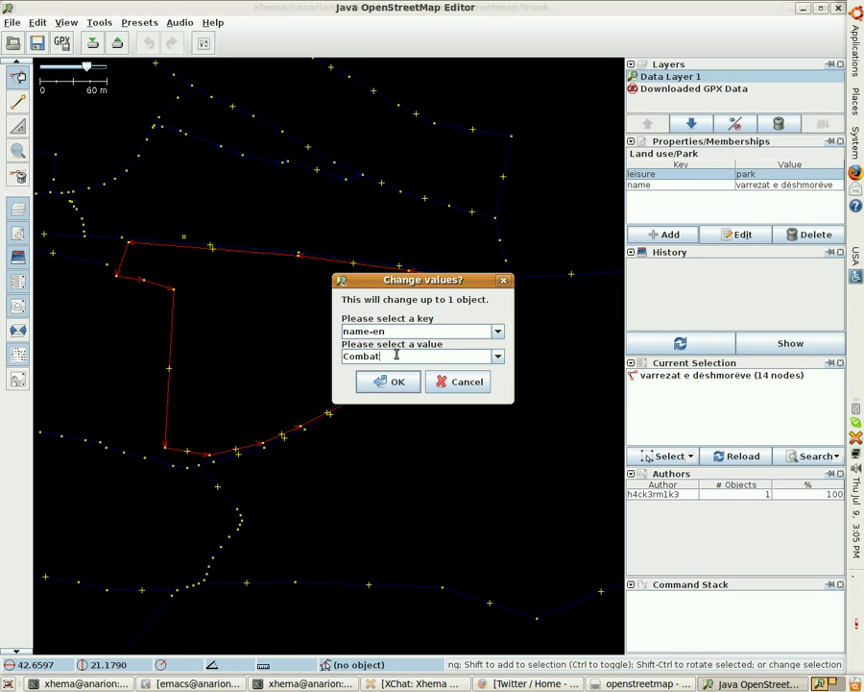
pyautogui.write('ants Grave')
pyautogui.doubleClick(397, 355)
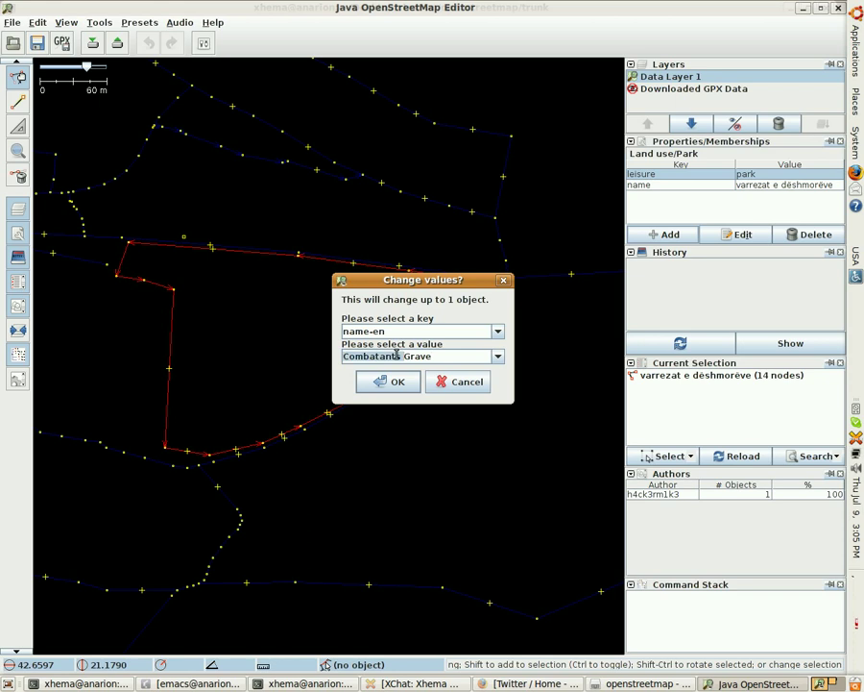
pyautogui.press('End')
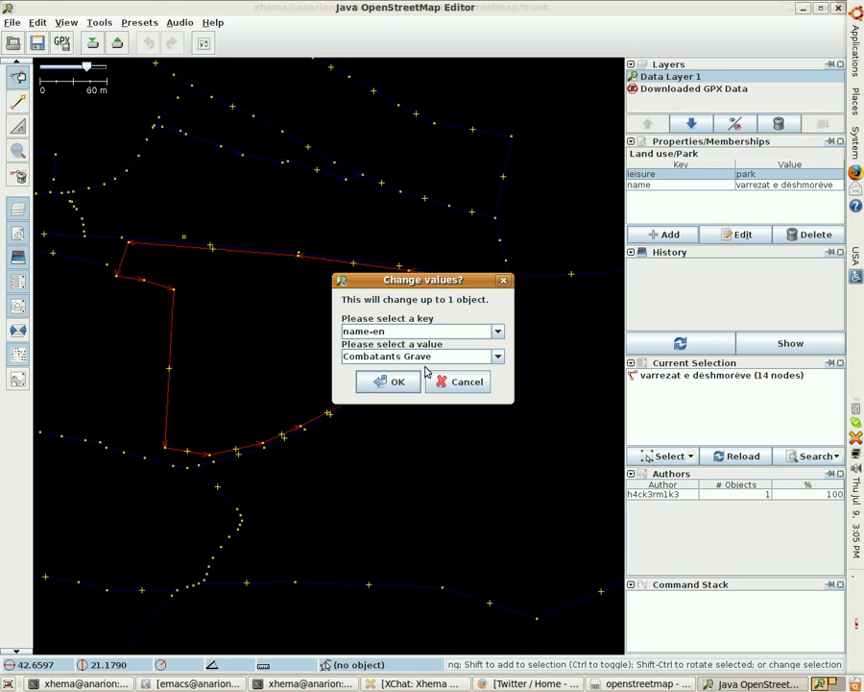
pyautogui.moveTo(413, 280); pyautogui.dragTo(480, 336)
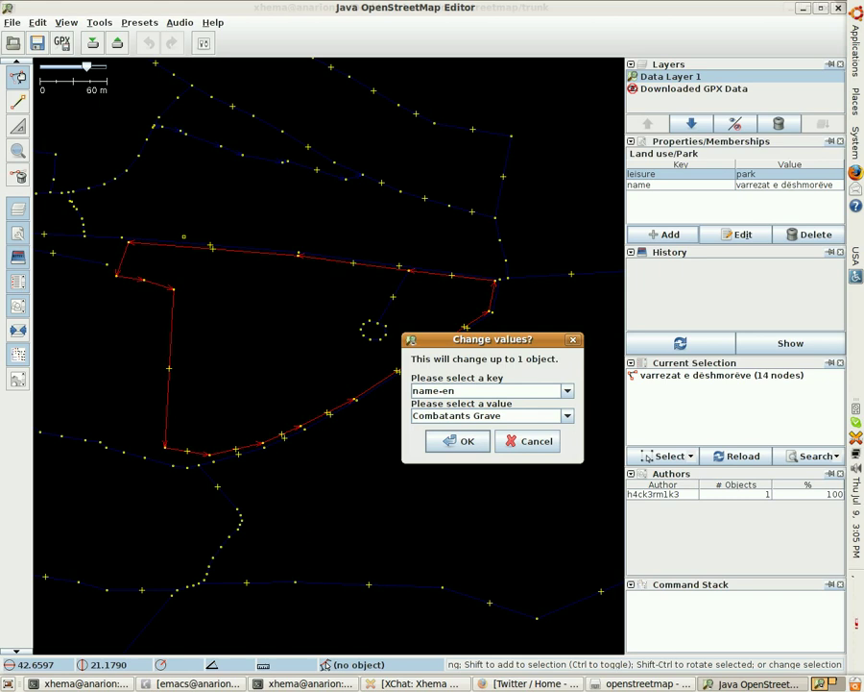
pyautogui.click(447, 439)
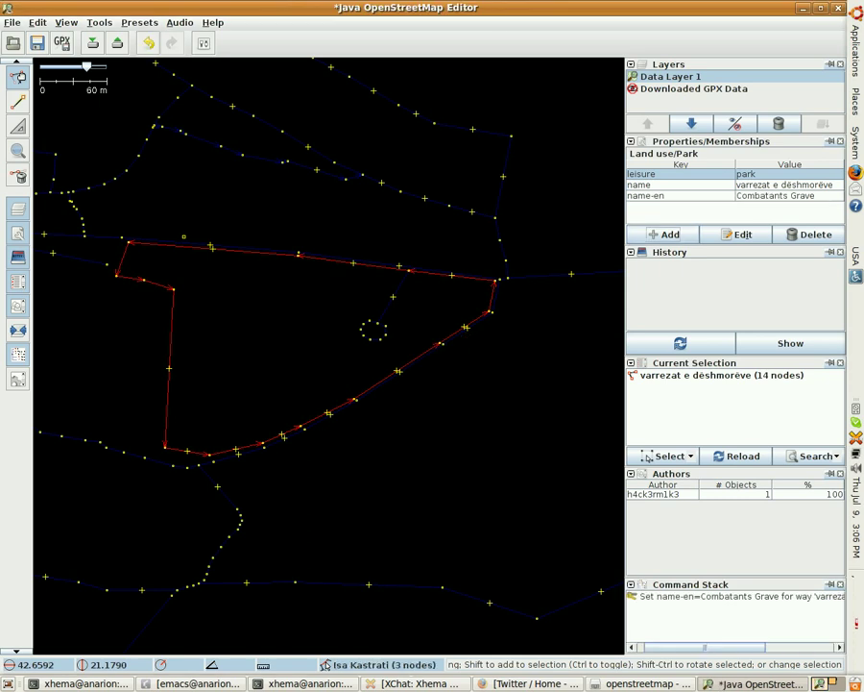
pyautogui.click(787, 197)
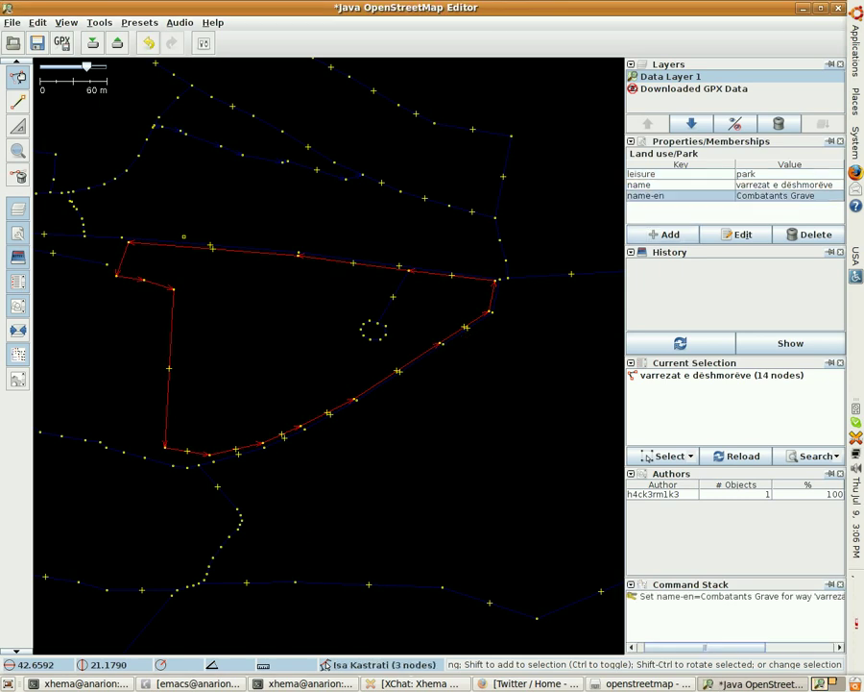
# Step: Change the park's name-en tag to Veterans Memorial, then select the Isa Kastrati street
pyautogui.click(660, 235)
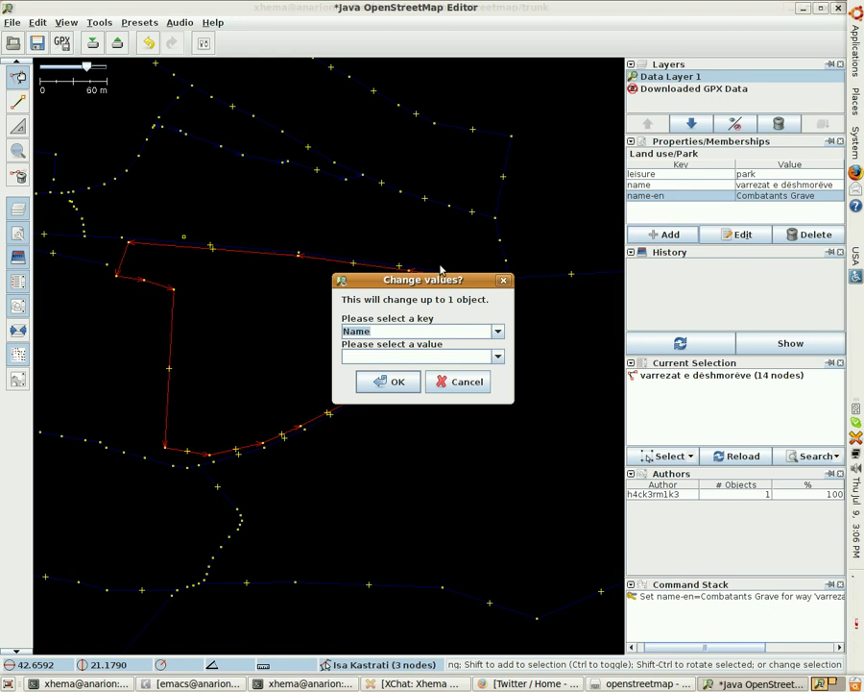
pyautogui.write('name-r')
pyautogui.write('e')
pyautogui.write('n')
pyautogui.write('Ver')
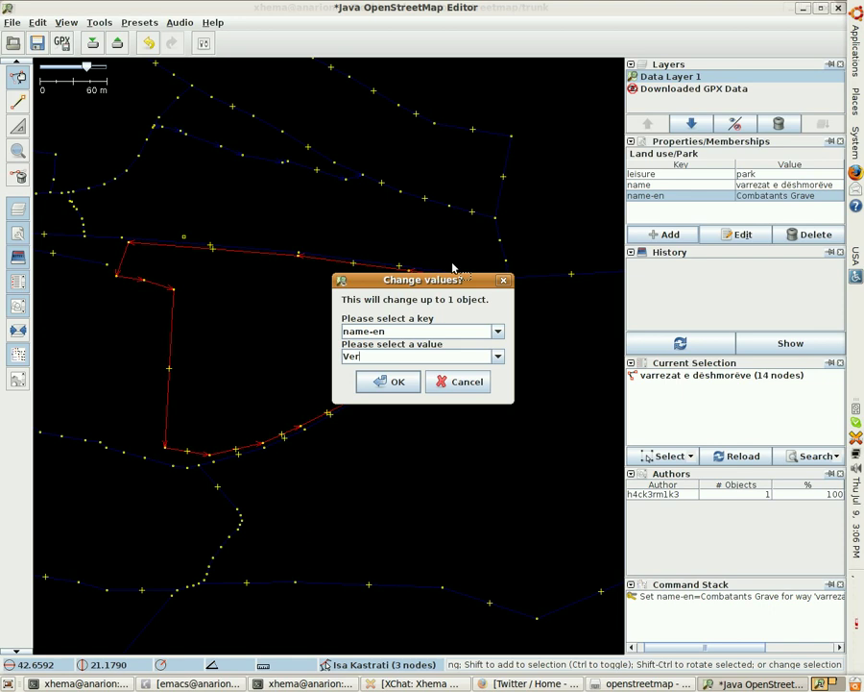
pyautogui.press('BackSpace')
pyautogui.write('terans Memorial')
pyautogui.click(394, 382)
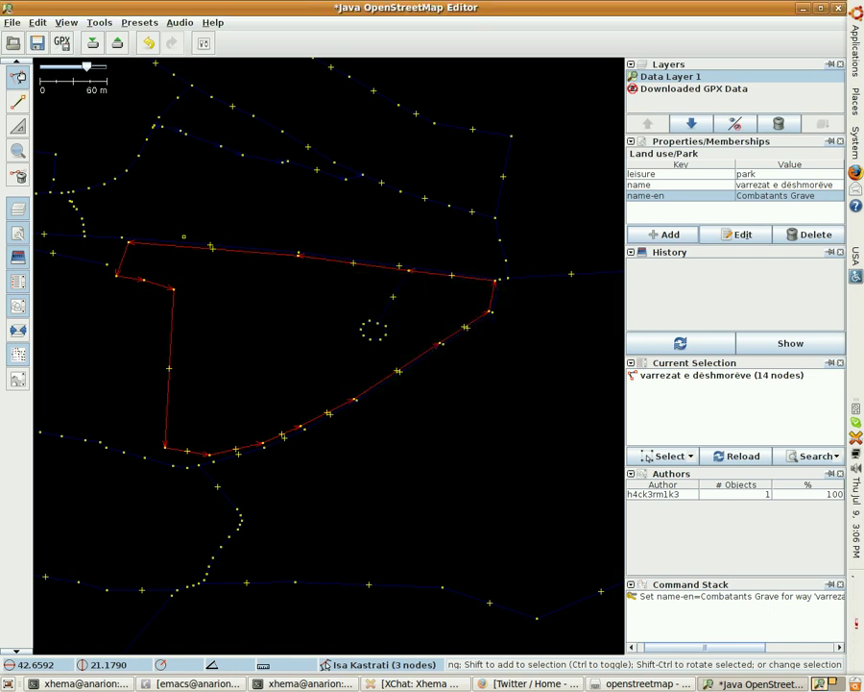
pyautogui.click(708, 196)
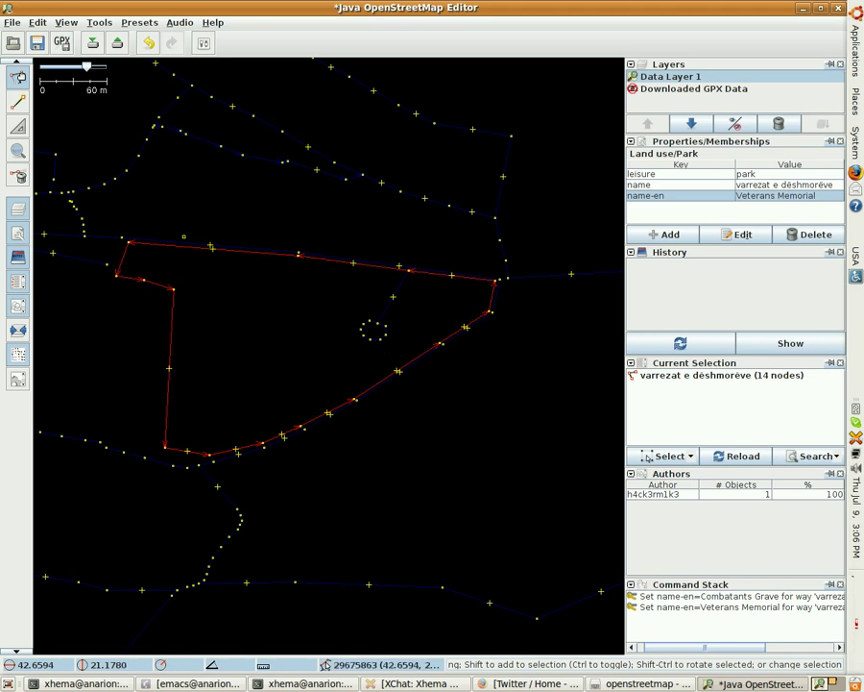
pyautogui.click(106, 238)
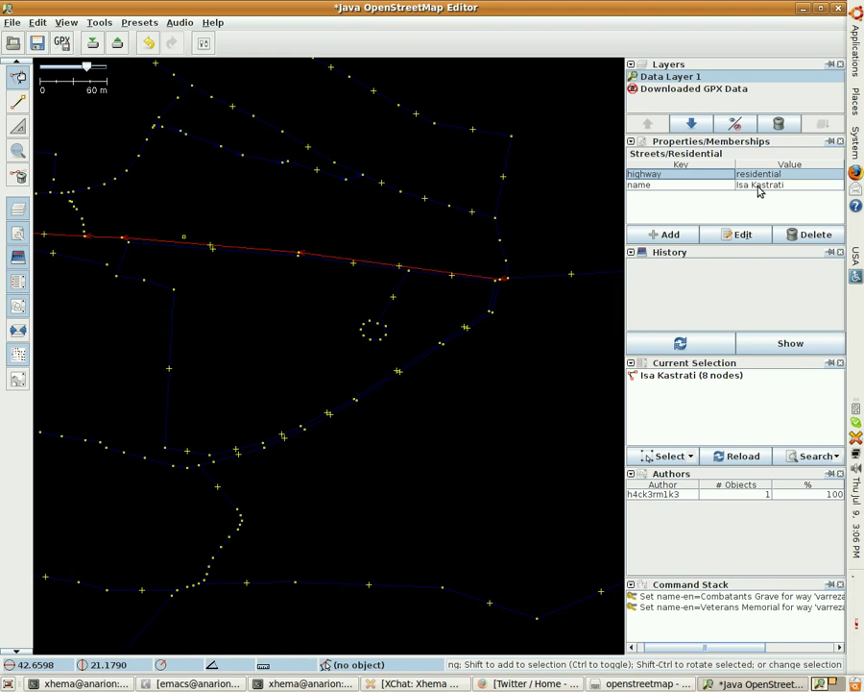
# Step: Add the tag name-alt = Robert Gajdiku to the Isa Kastrati residential street
pyautogui.click(675, 233)
pyautogui.write('name')
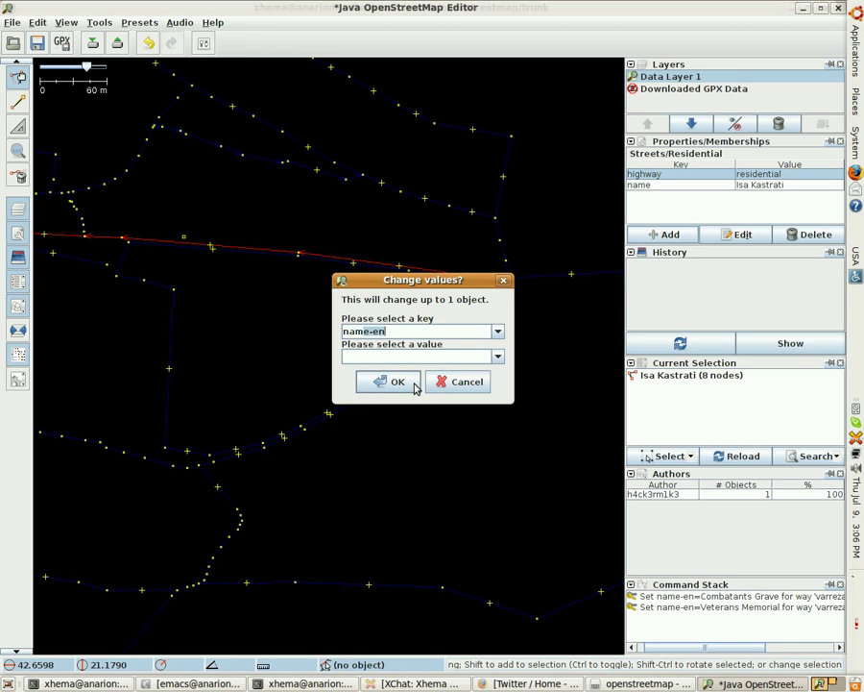
pyautogui.write('-')
pyautogui.write('sq')
pyautogui.press('BackSpace')
pyautogui.press('BackSpace')
pyautogui.press('BackSpace')
pyautogui.write('-alt')
pyautogui.click(416, 356)
pyautogui.write('Rober')
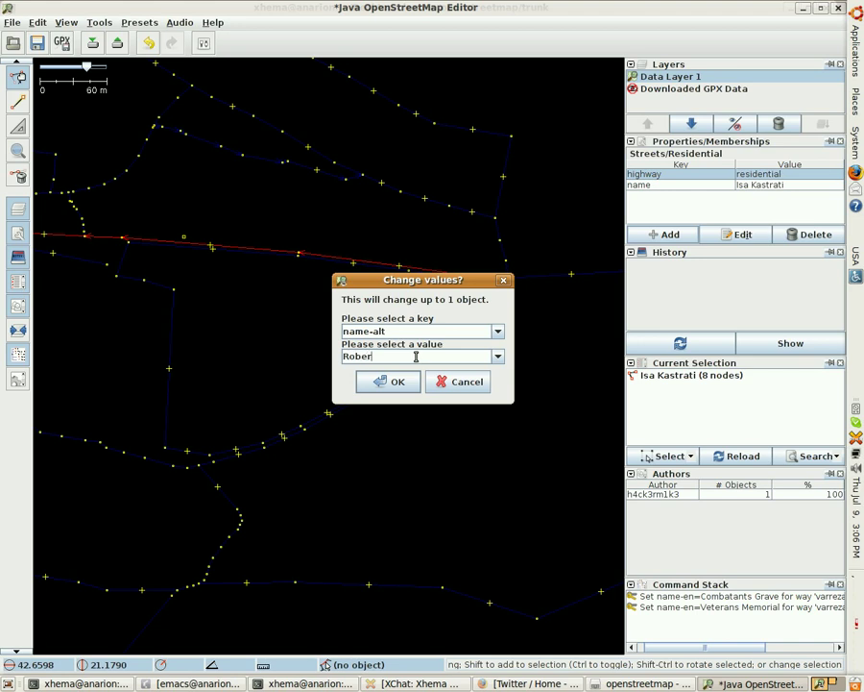
pyautogui.write('t Gajdiku')
pyautogui.click(397, 382)
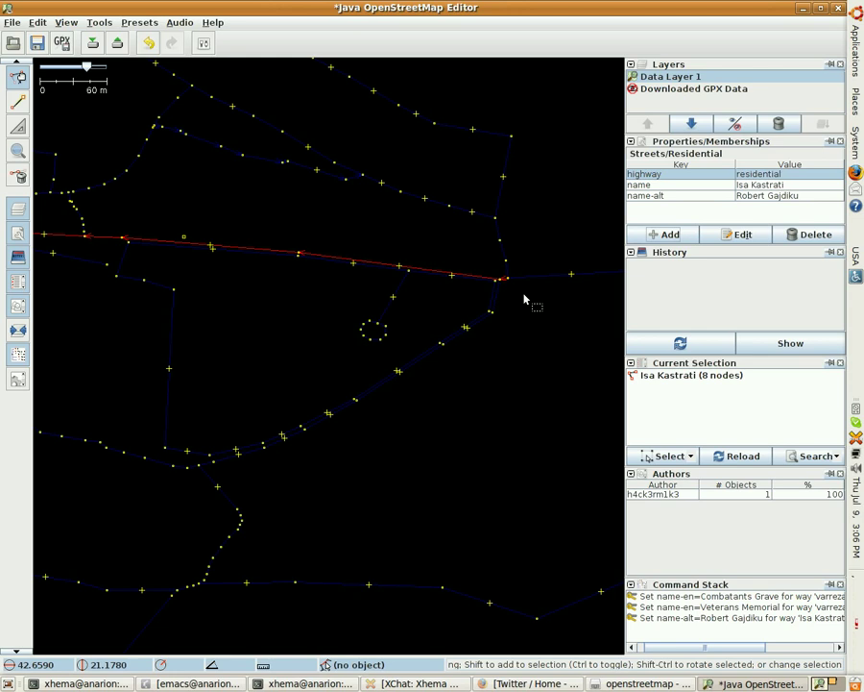
pyautogui.click(409, 200)
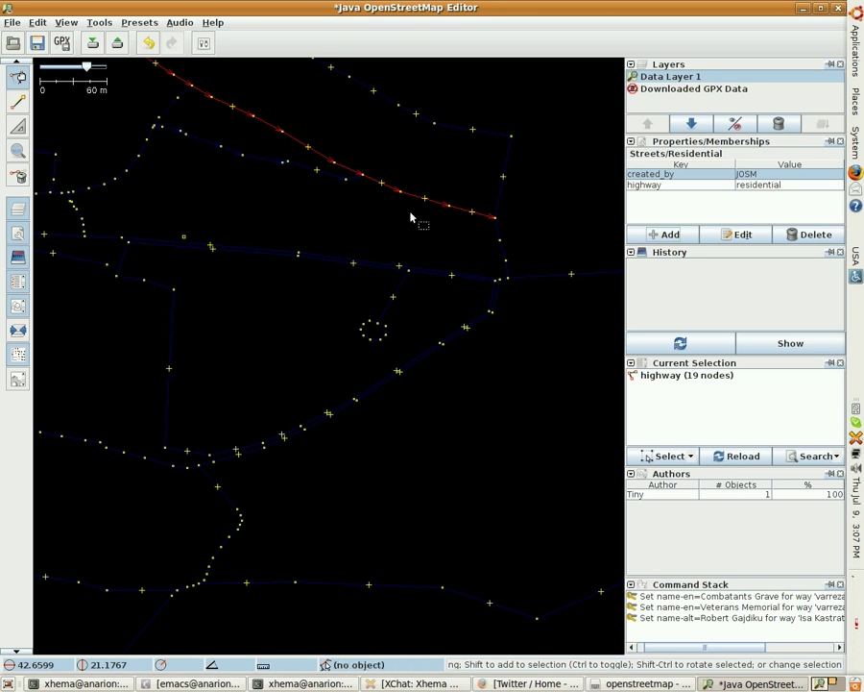
pyautogui.click(236, 159)
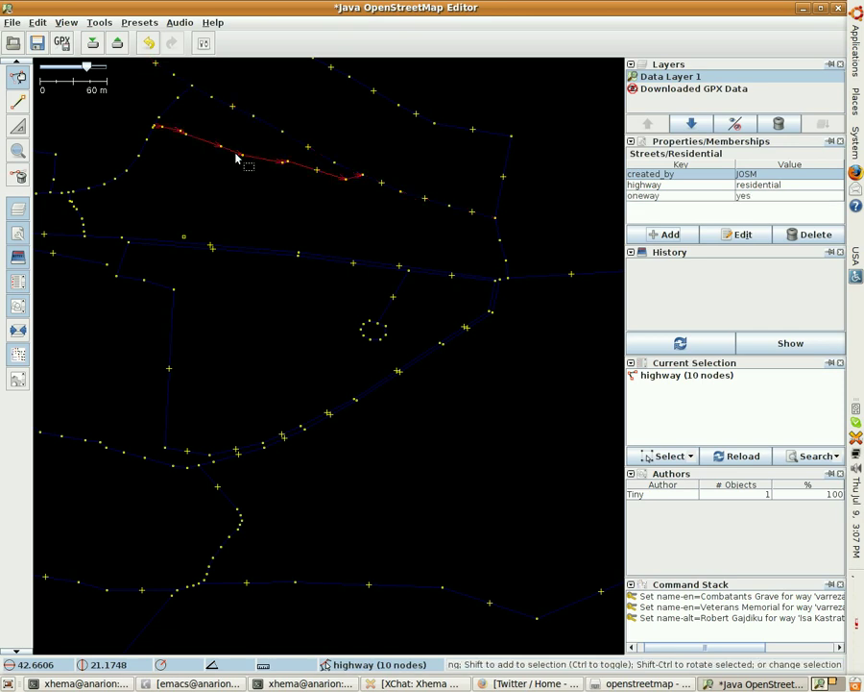
pyautogui.moveTo(148, 141); pyautogui.dragTo(138, 155)
pyautogui.scroll(-2, 245, 193)
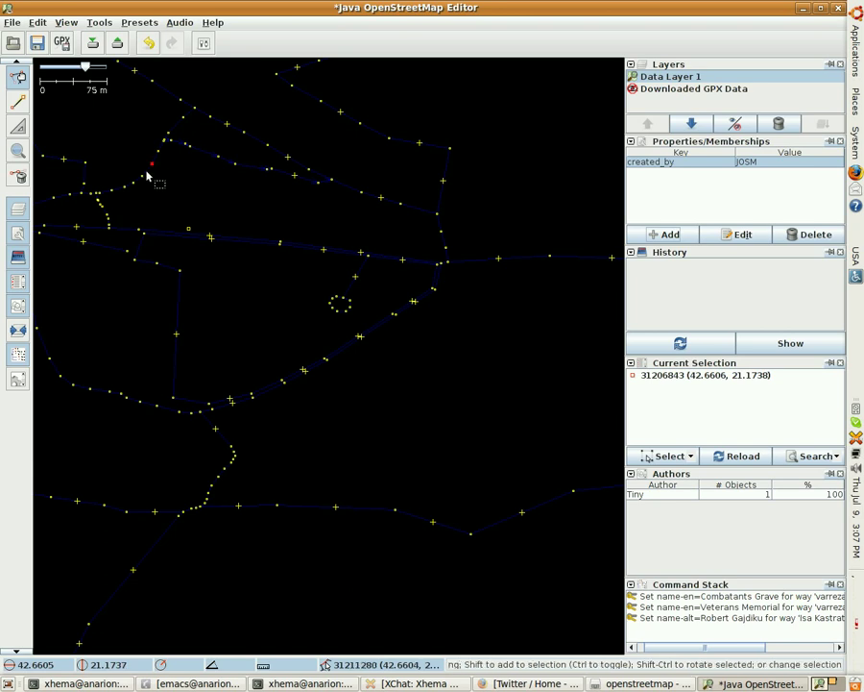
pyautogui.click(144, 176)
pyautogui.scroll(-2, 147, 177)
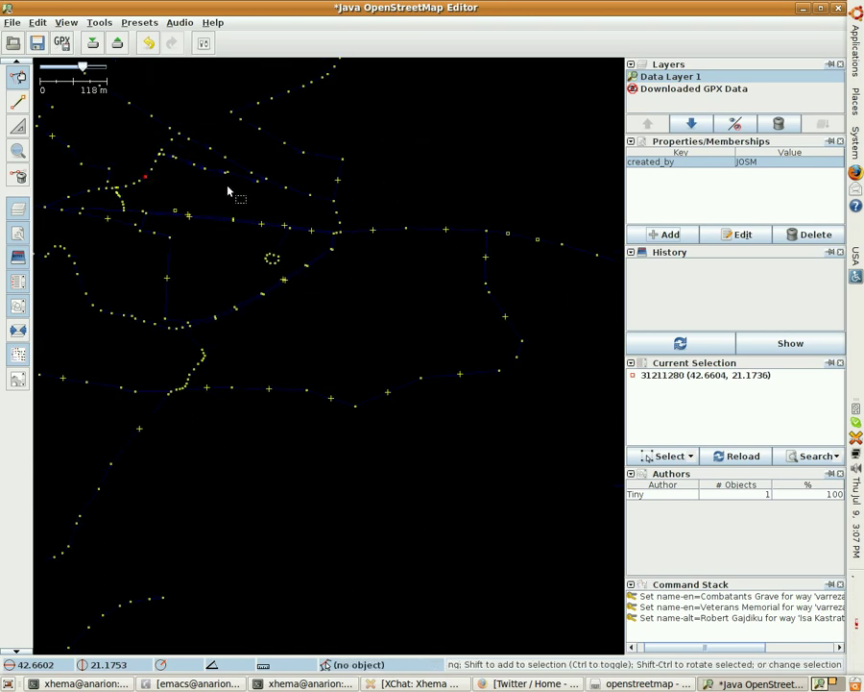
pyautogui.click(63, 200)
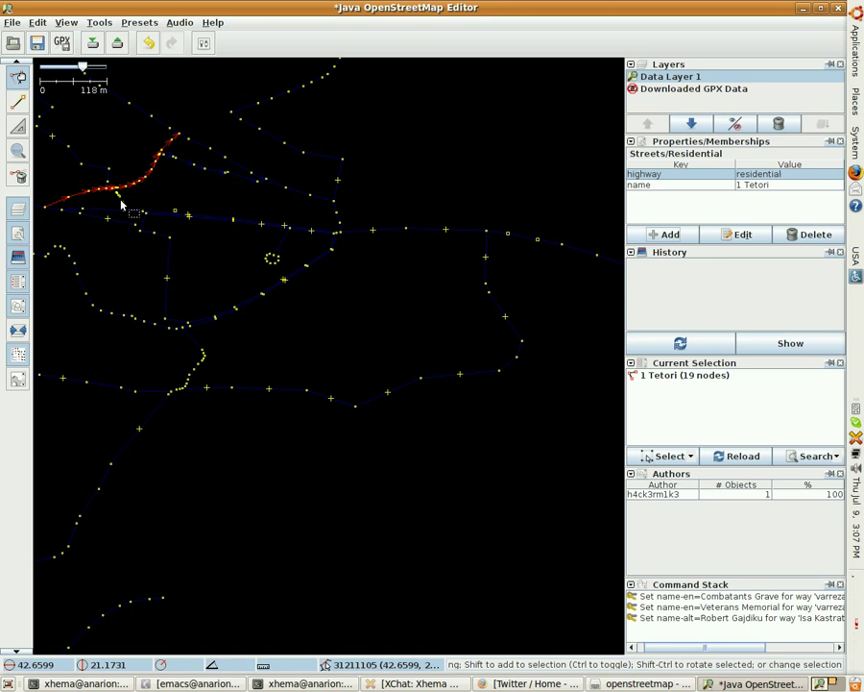
pyautogui.click(212, 171)
pyautogui.click(217, 174)
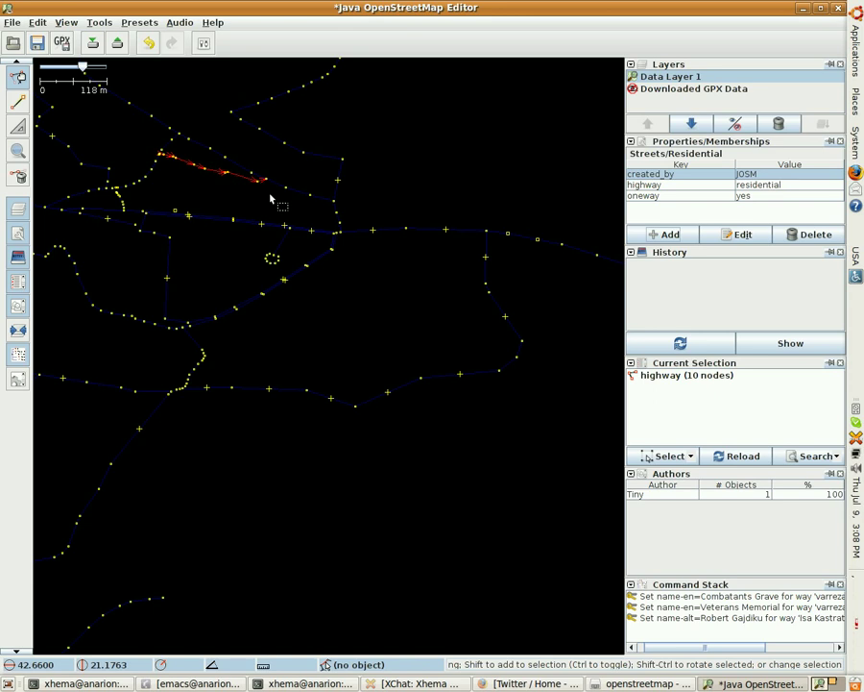
pyautogui.click(171, 141)
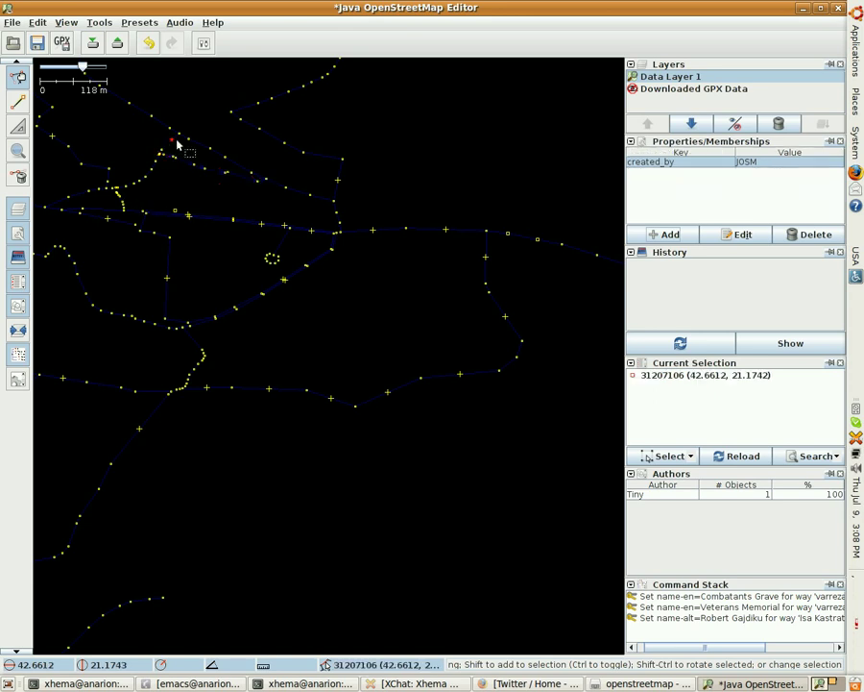
pyautogui.click(151, 175)
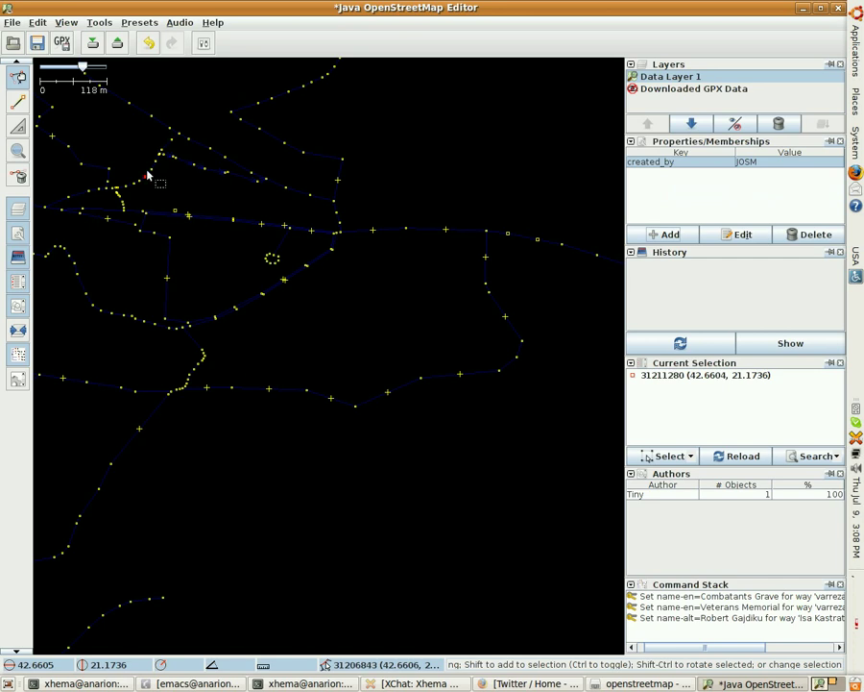
pyautogui.click(81, 196)
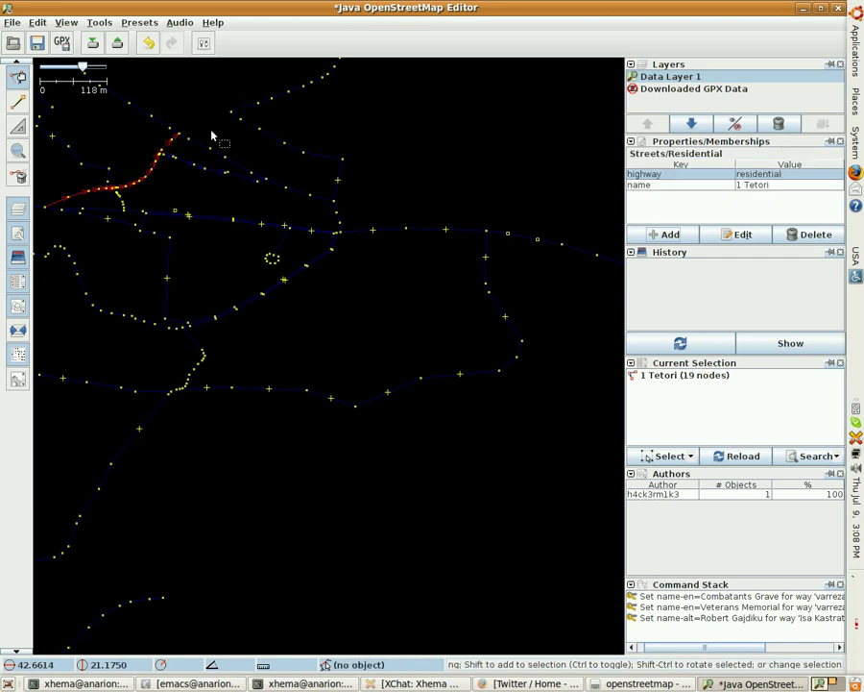
# Step: Extend 1 Tetori street by one segment joined to the existing node to its northeast
pyautogui.scroll(3, 164, 144)
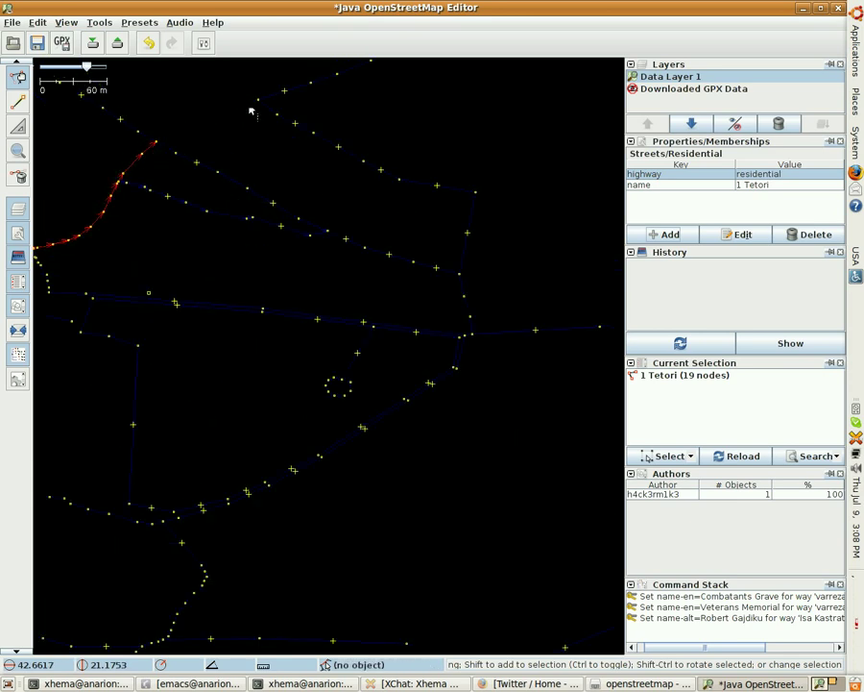
pyautogui.click(17, 102)
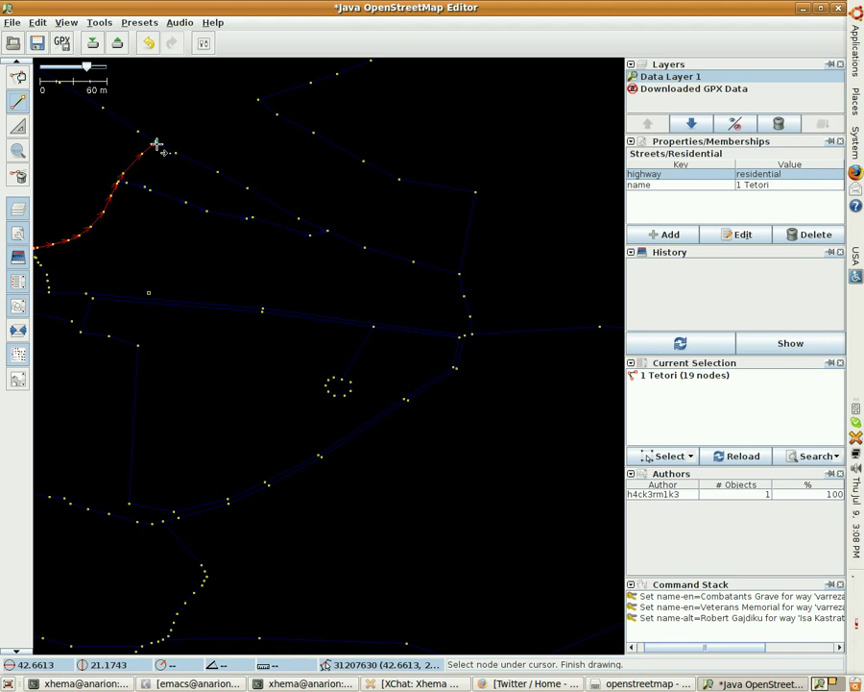
pyautogui.click(158, 141)
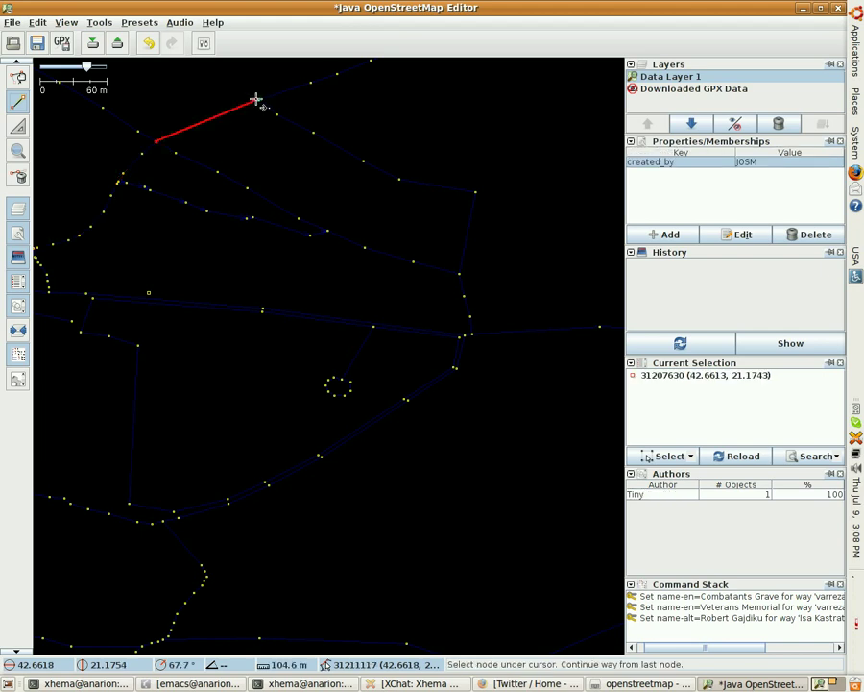
pyautogui.click(257, 99)
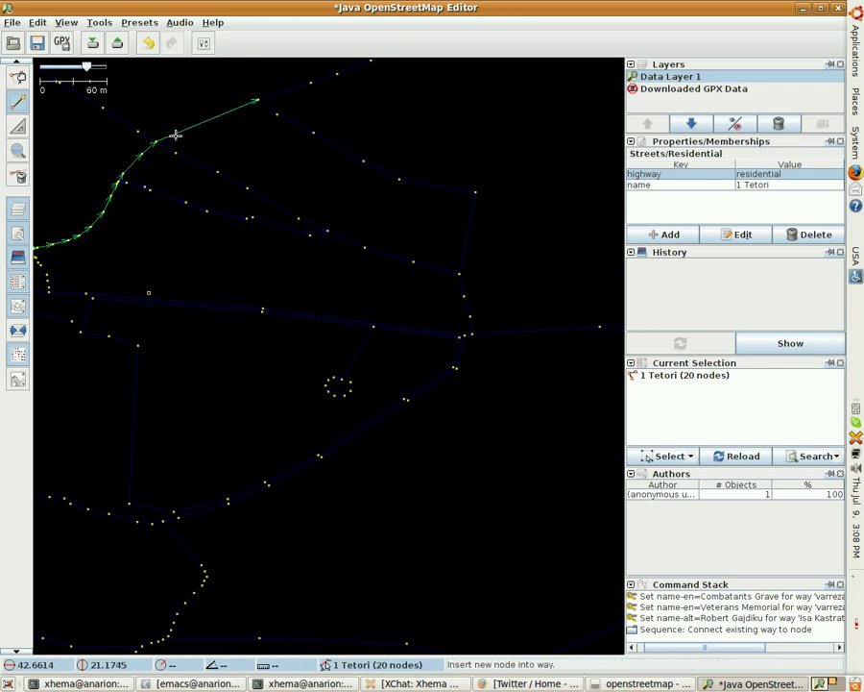
pyautogui.click(18, 76)
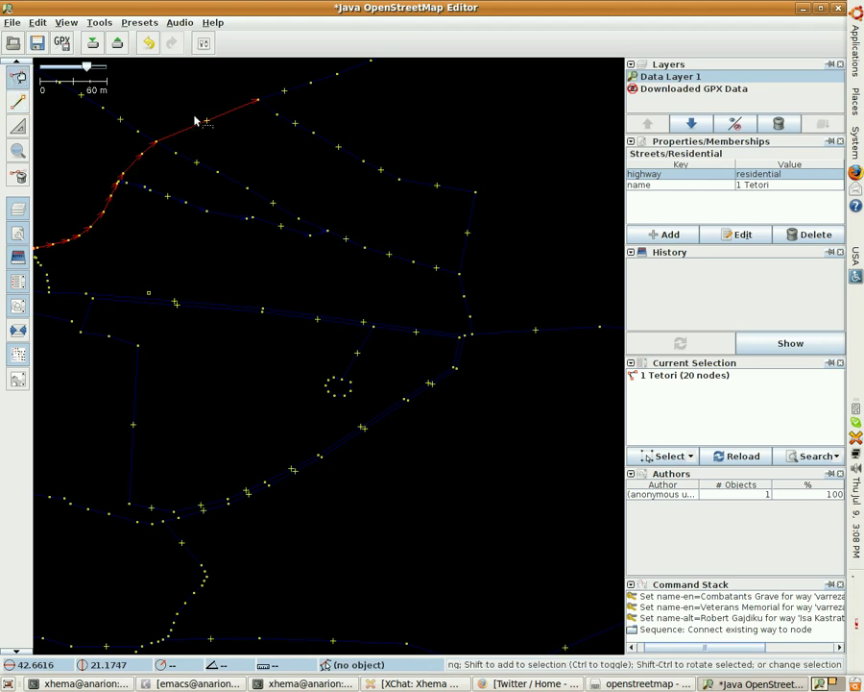
pyautogui.click(146, 153)
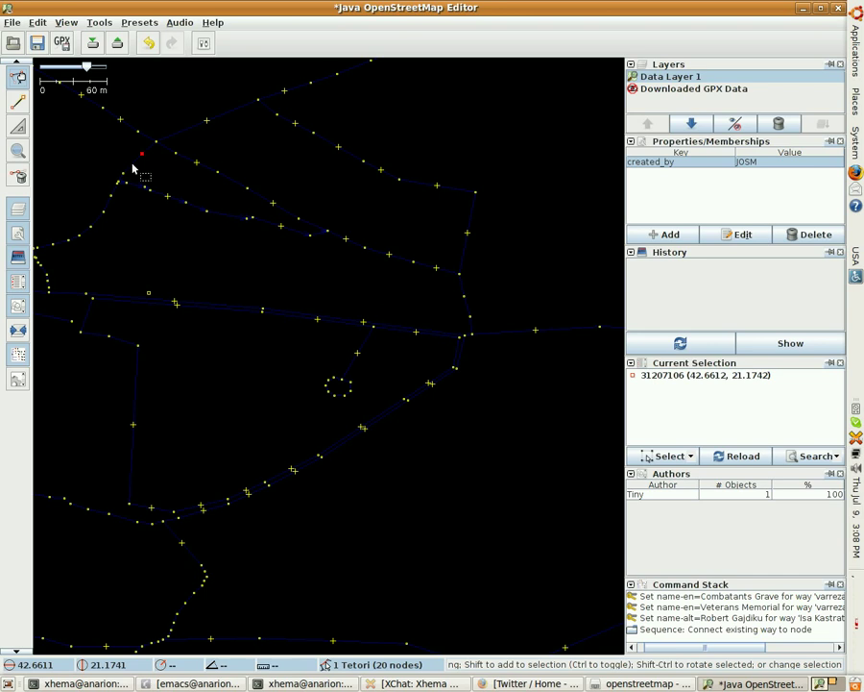
pyautogui.click(135, 163)
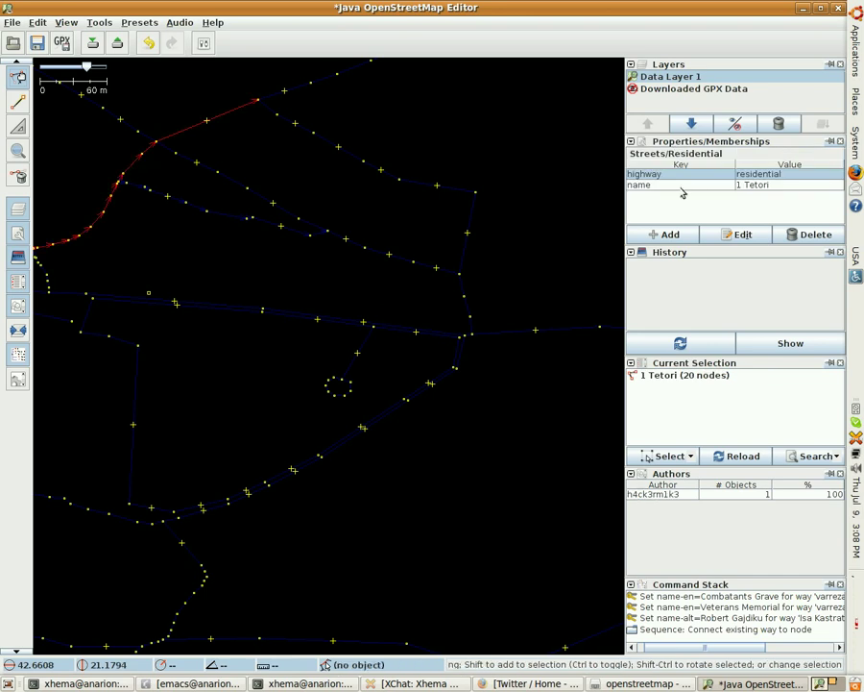
# Step: Confirm the 1 Tetori name tag on the current street and reselect it
pyautogui.click(758, 184)
pyautogui.click(742, 237)
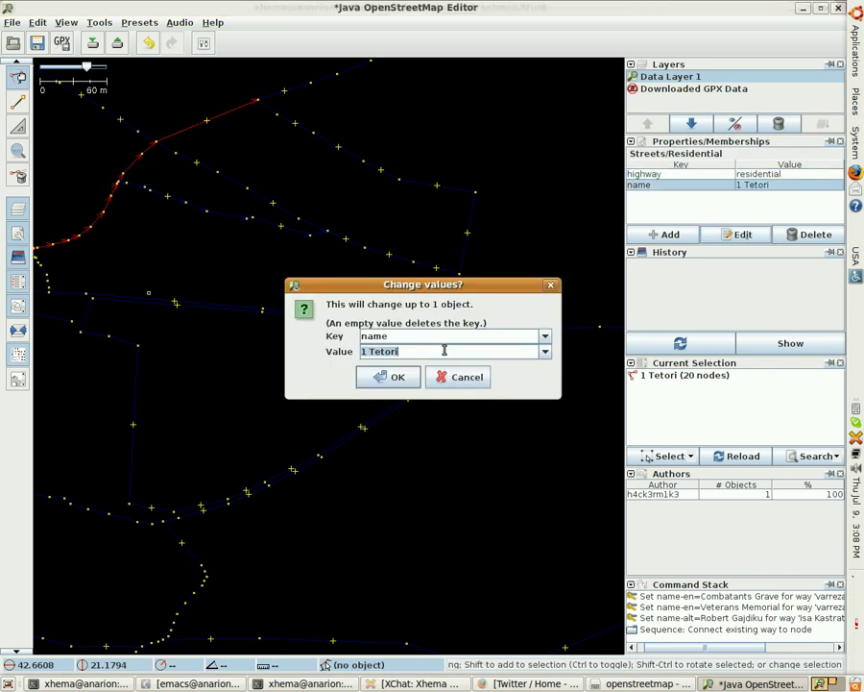
pyautogui.click(392, 377)
pyautogui.click(186, 135)
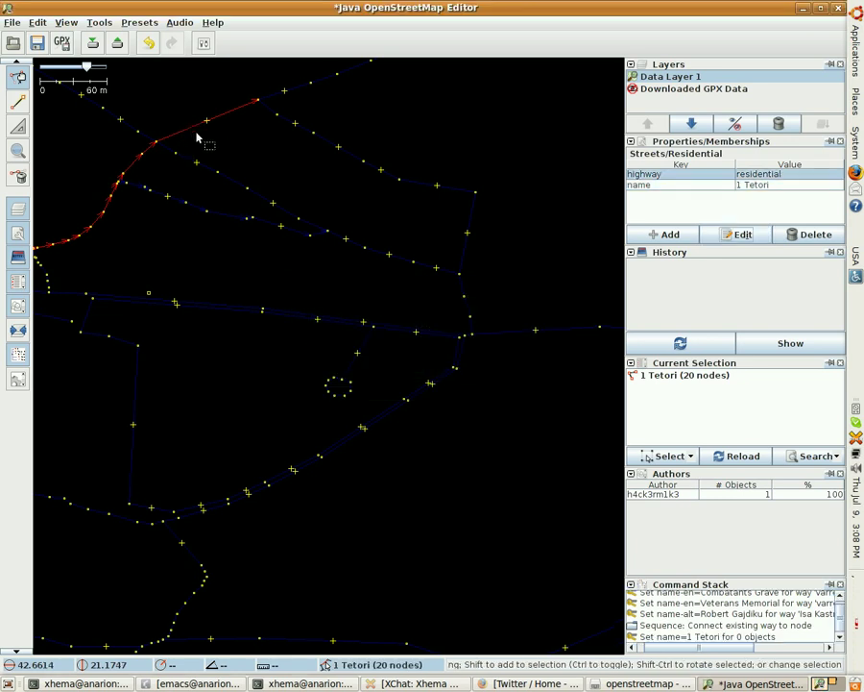
pyautogui.click(191, 133)
pyautogui.click(189, 135)
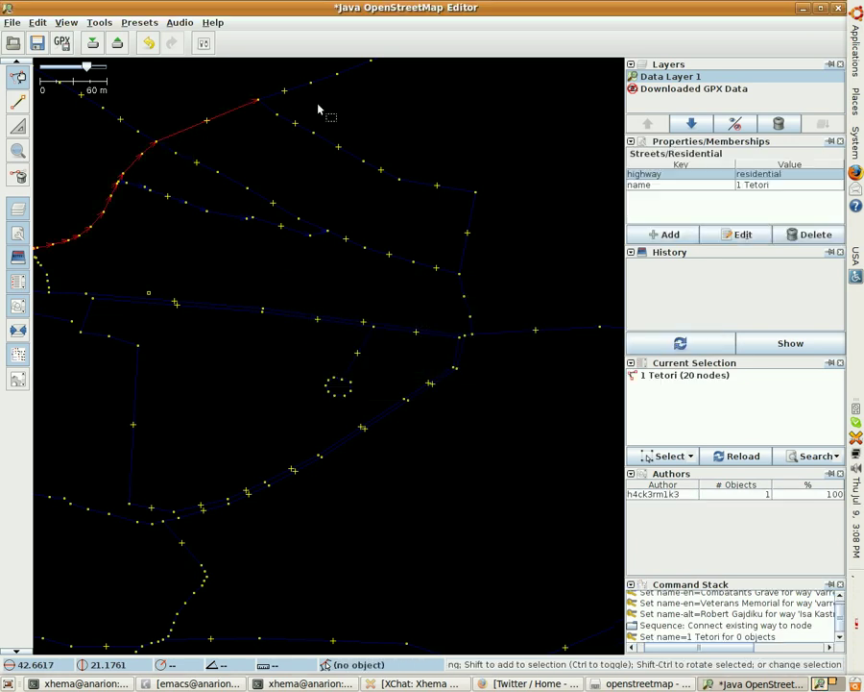
# Step: Select the unnamed 22-node street north of 1 Tetori
pyautogui.click(275, 93)
pyautogui.scroll(-6, 323, 123)
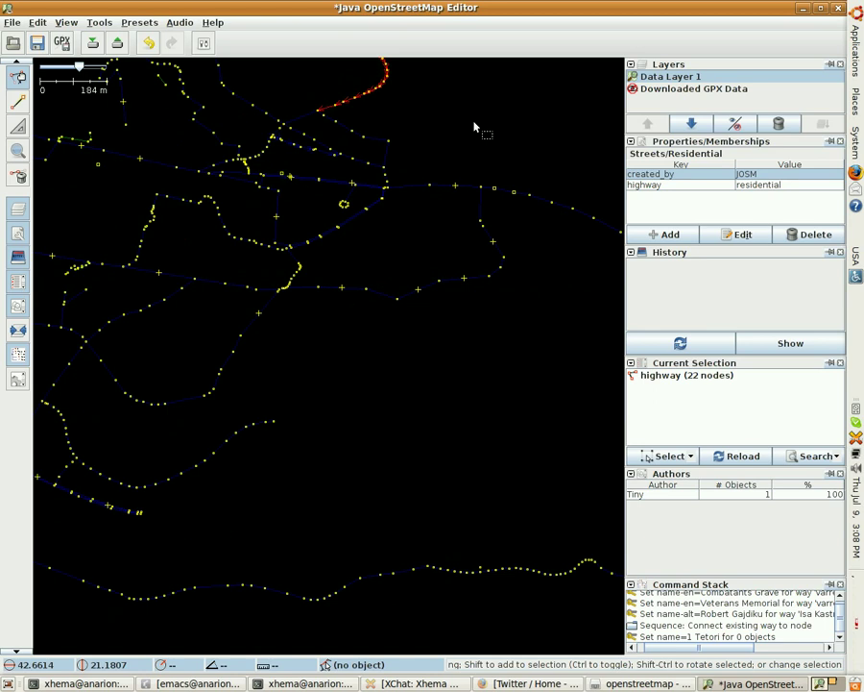
pyautogui.scroll(-5, 474, 126)
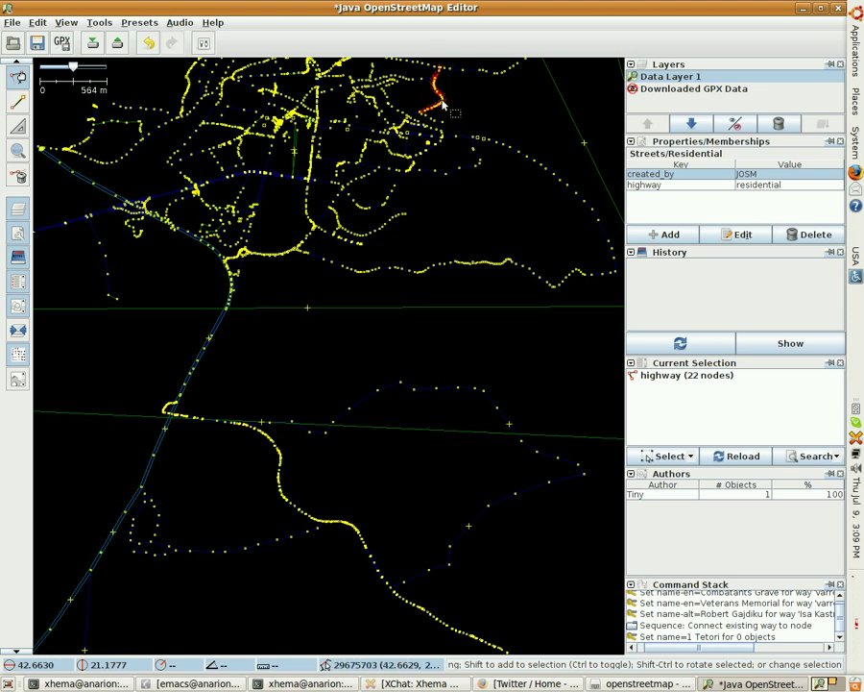
pyautogui.scroll(2, 471, 104)
pyautogui.scroll(5, 470, 104)
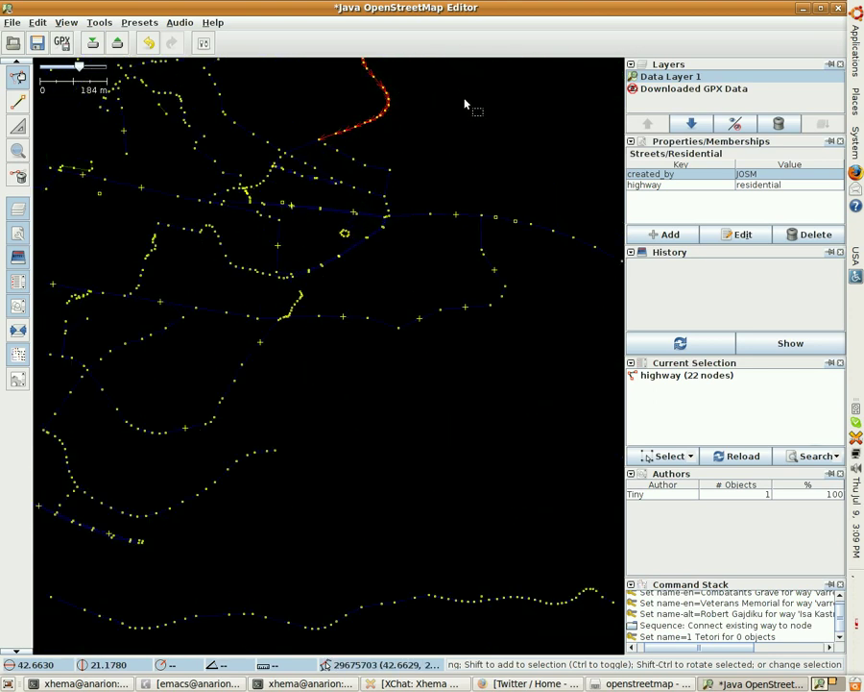
pyautogui.scroll(1, 405, 100)
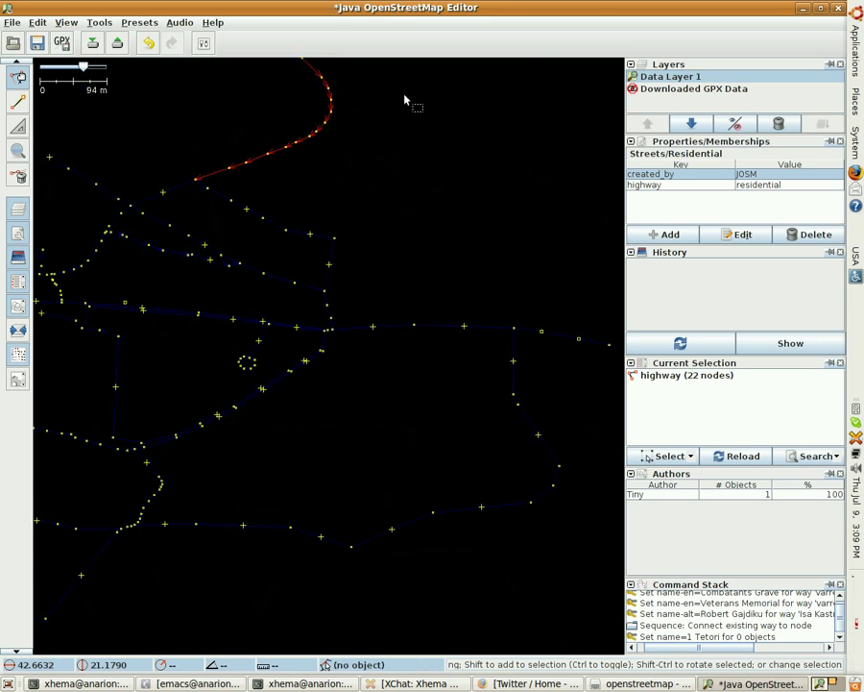
# Step: Add the tag name=1 Tetori to the 22-node street, then deselect it
pyautogui.click(218, 185)
pyautogui.click(216, 173)
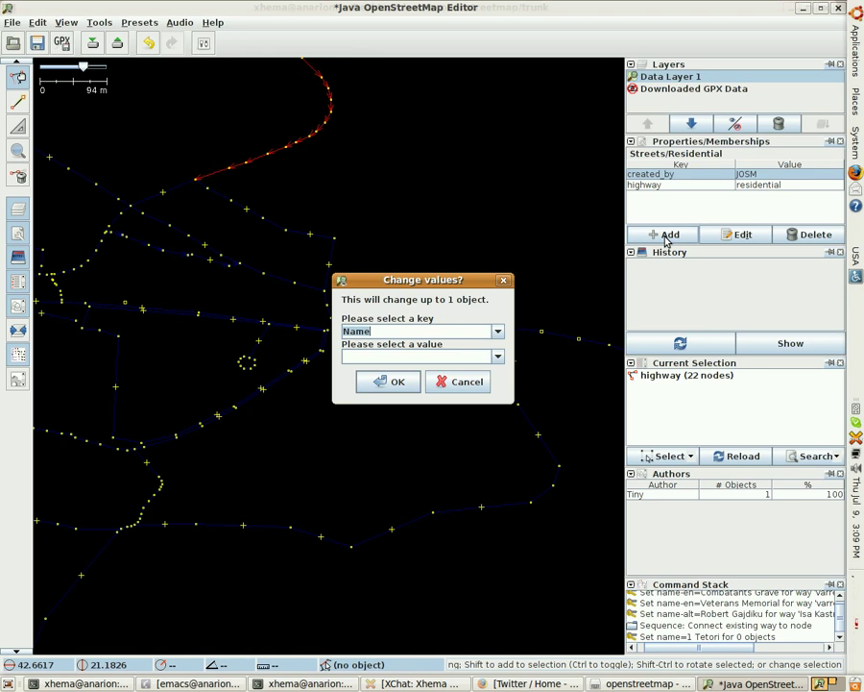
pyautogui.write('name')
pyautogui.click(407, 359)
pyautogui.write('1 Tetori')
pyautogui.click(375, 384)
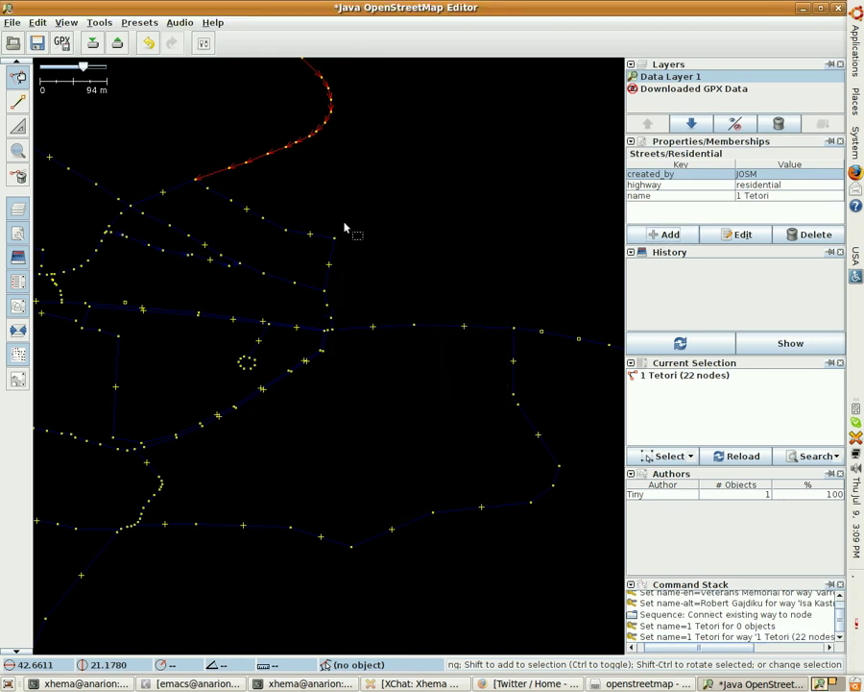
pyautogui.click(324, 197)
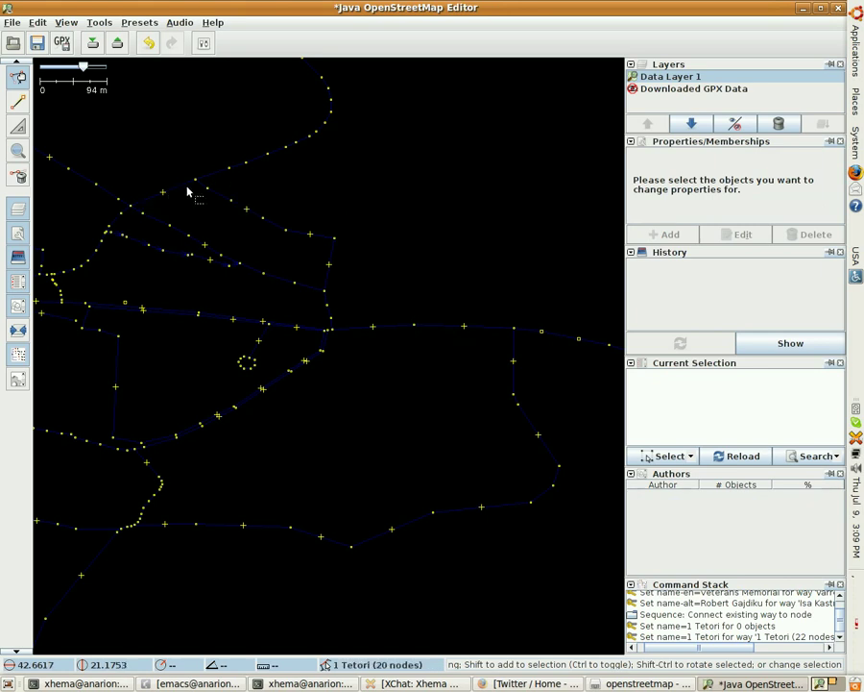
# Step: Select the unnamed 19-node street and add the tag name=Ermond Hoxha
pyautogui.click(215, 198)
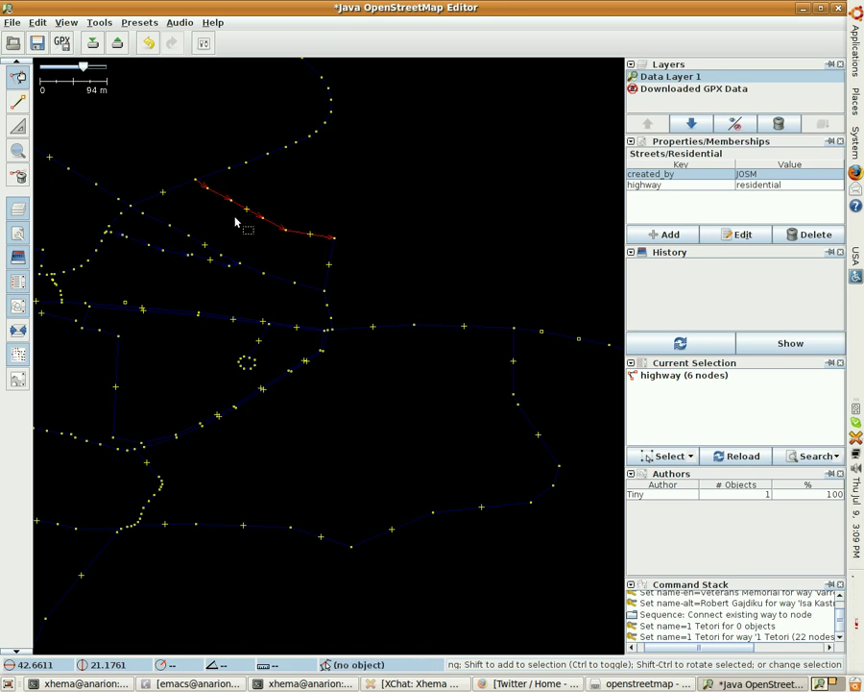
pyautogui.click(284, 287)
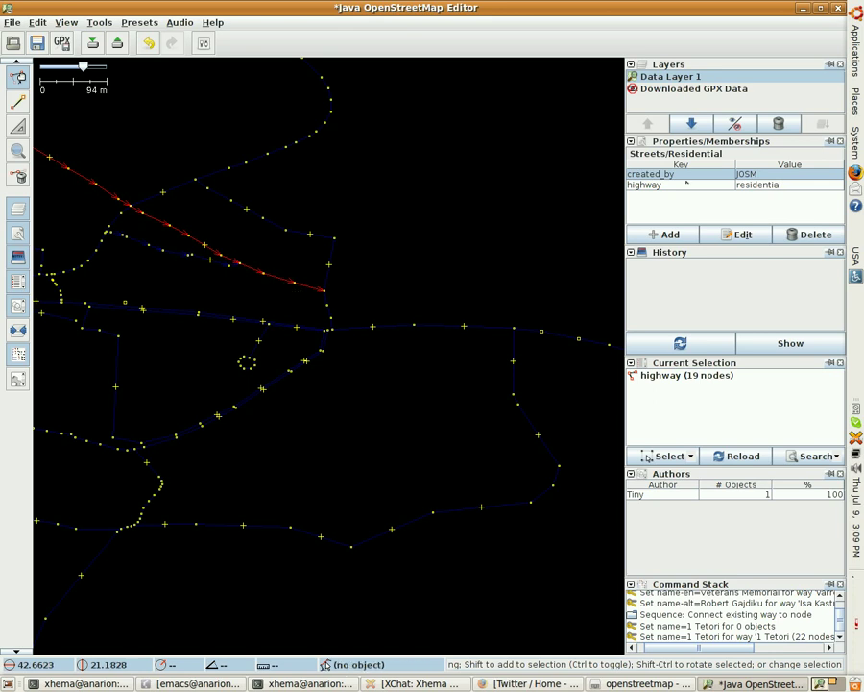
pyautogui.click(664, 235)
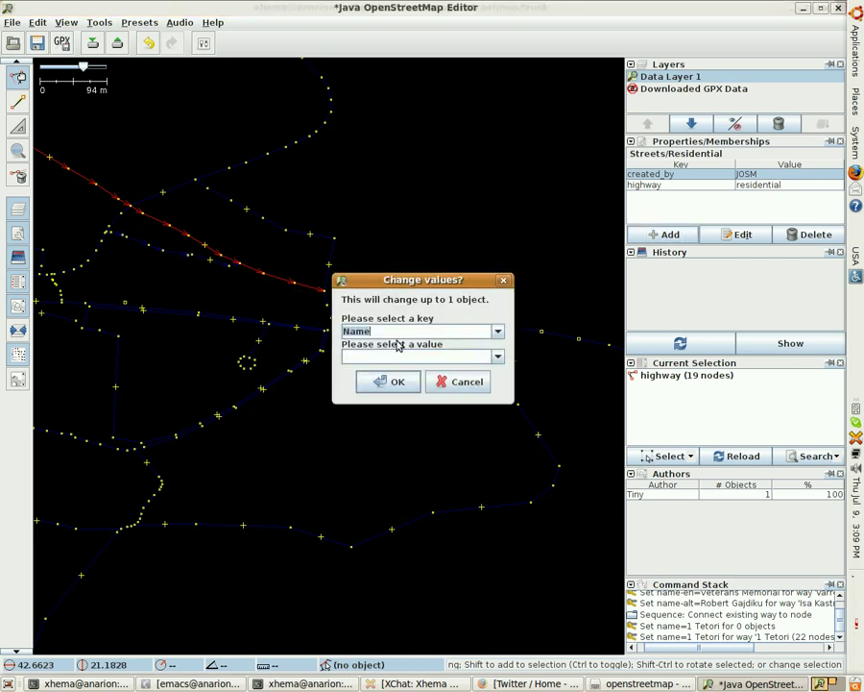
pyautogui.write('name')
pyautogui.press('Tab')
pyautogui.write('E')
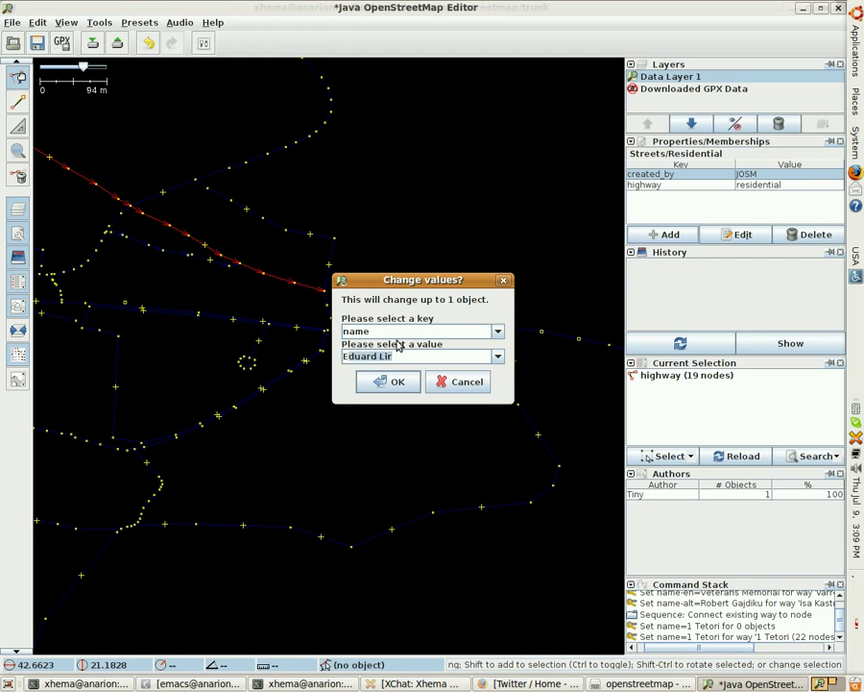
pyautogui.write('rmond Hox')
pyautogui.write('ha')
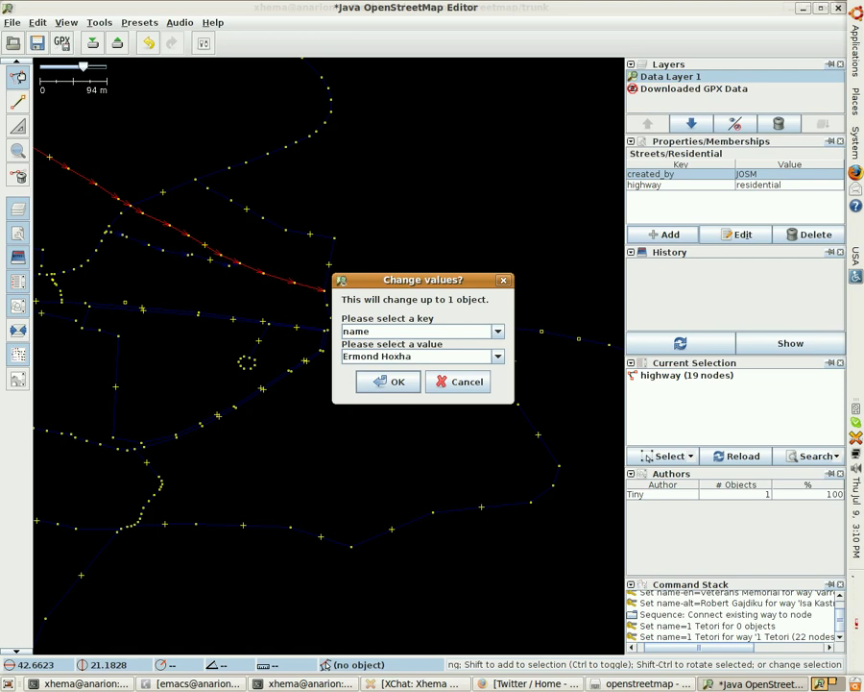
pyautogui.click(388, 381)
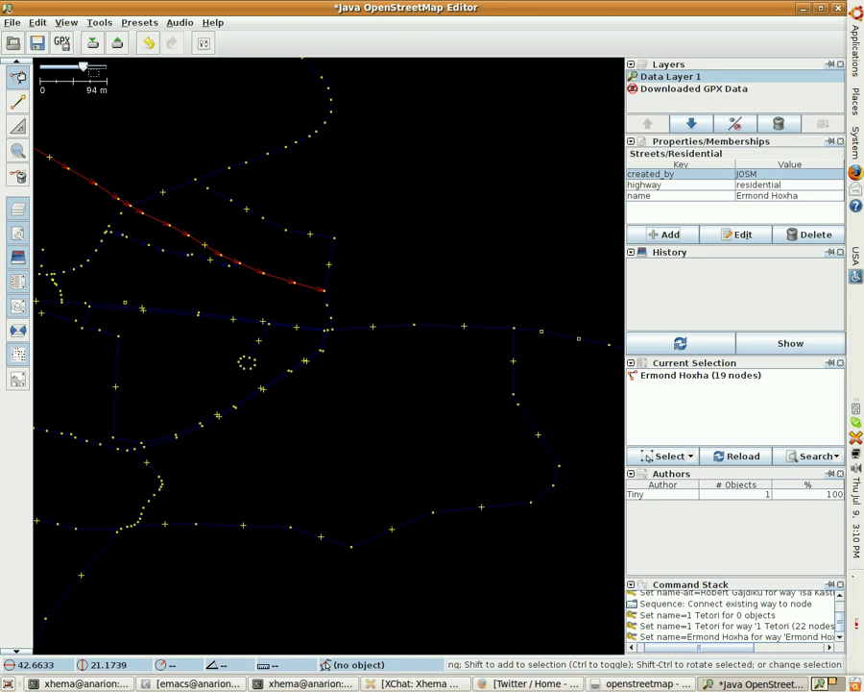
pyautogui.click(37, 21)
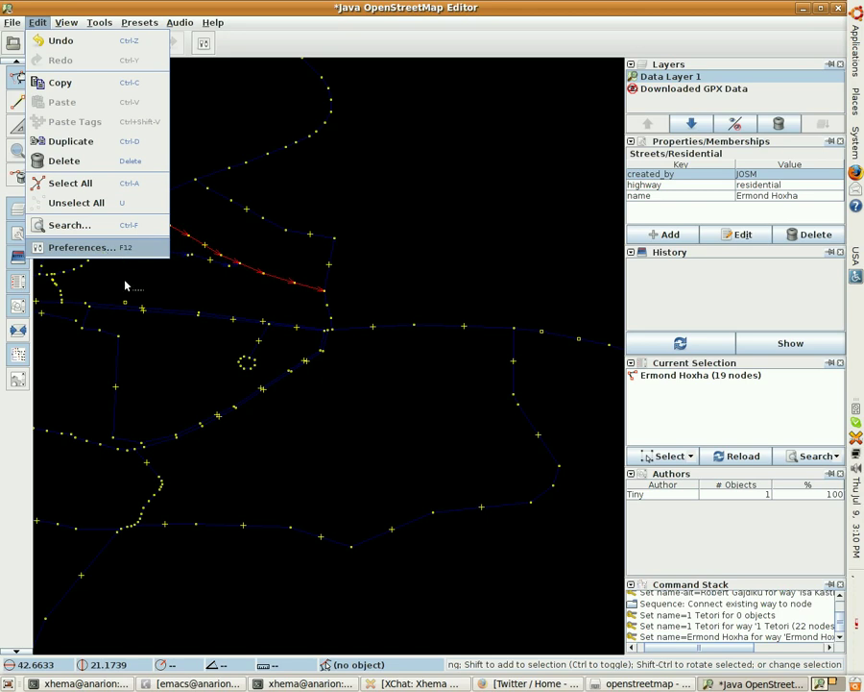
# Step: Enable 'Keep backup files' on the Connection Settings preferences page and apply
pyautogui.click(98, 247)
pyautogui.click(361, 163)
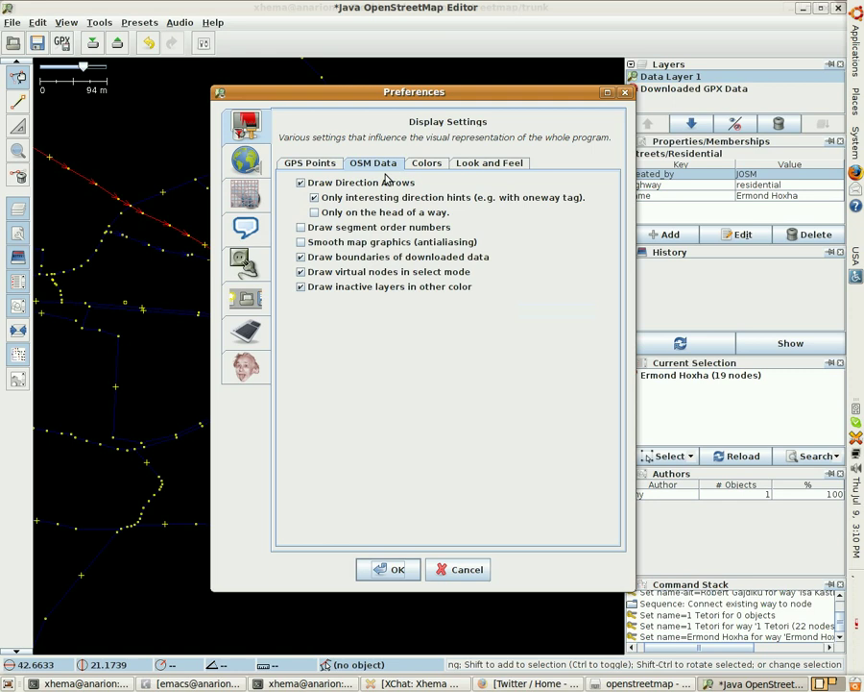
pyautogui.click(245, 380)
pyautogui.click(246, 331)
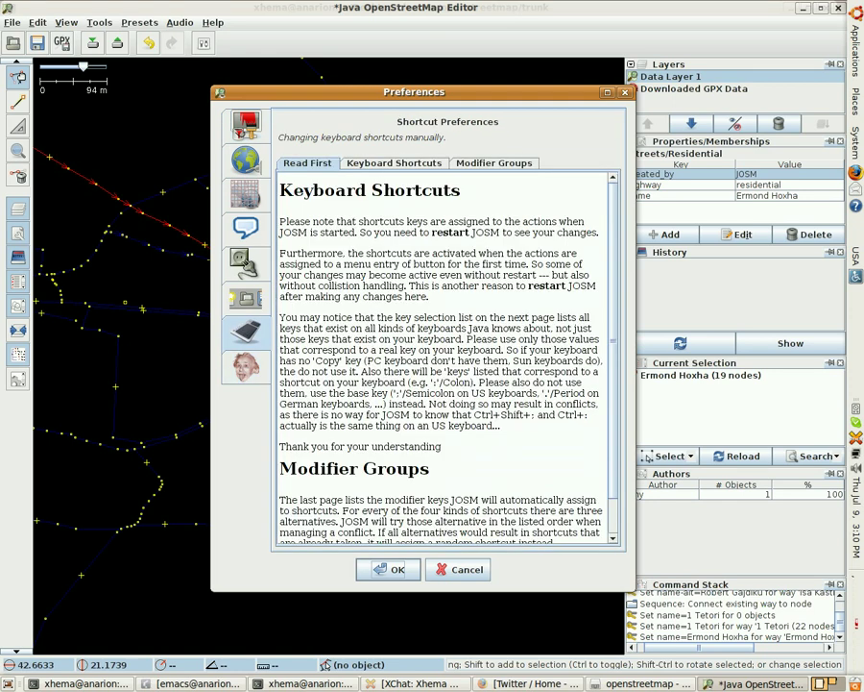
pyautogui.click(245, 195)
pyautogui.click(251, 167)
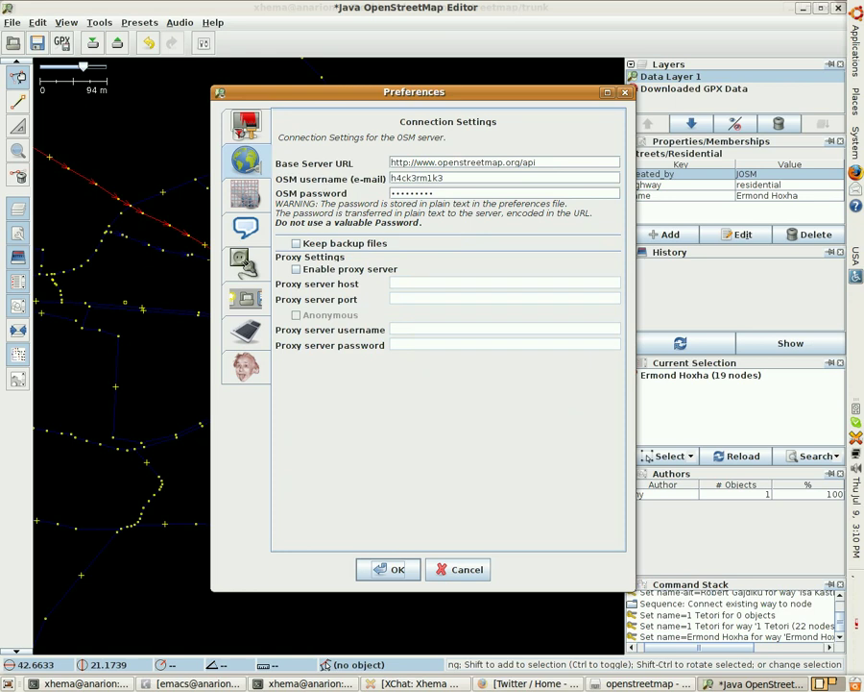
pyautogui.click(298, 245)
pyautogui.click(396, 569)
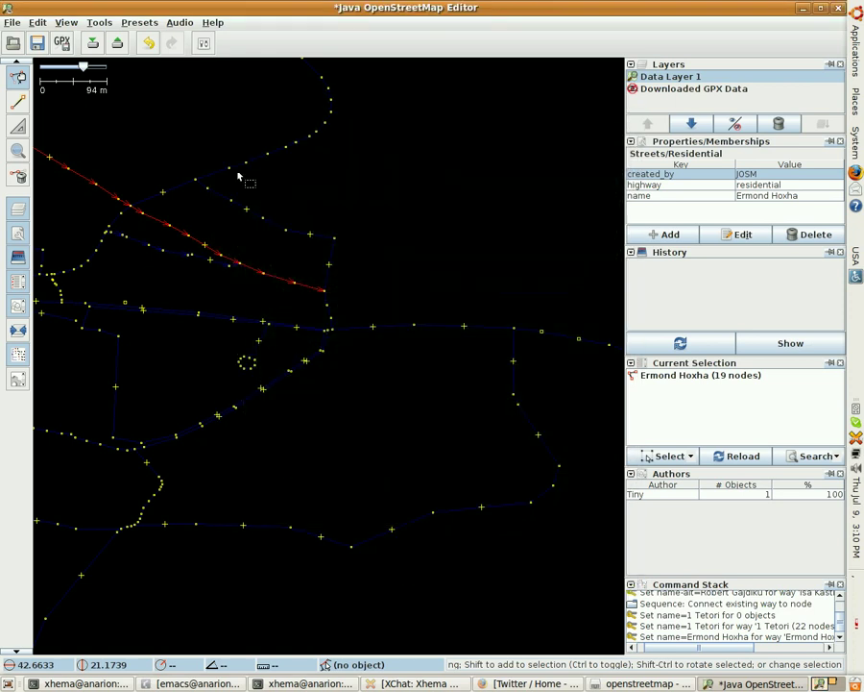
# Step: Upload the changes to OpenStreetMap, appending ', For video' to the 'Added names' comment
pyautogui.click(10, 22)
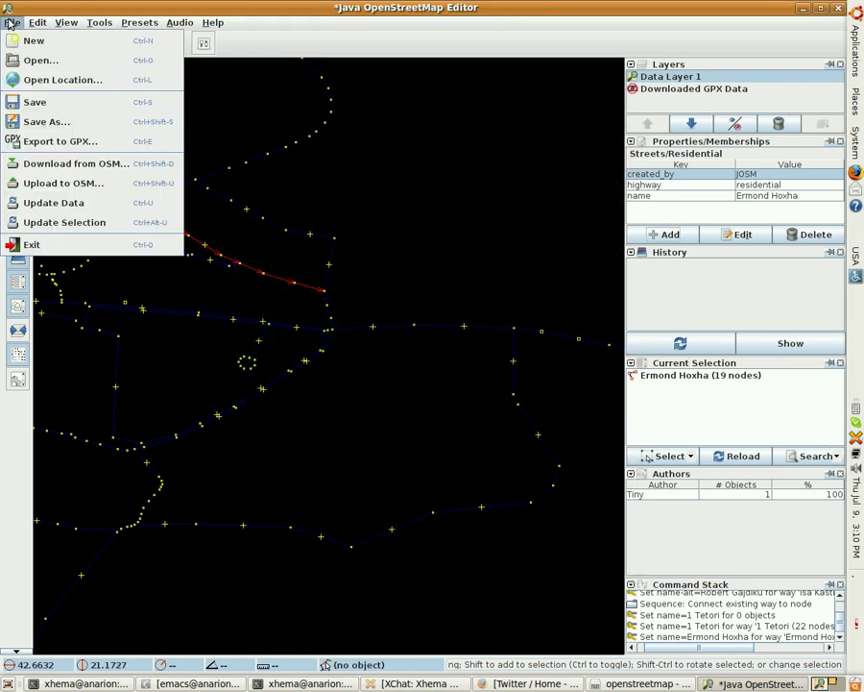
pyautogui.click(60, 187)
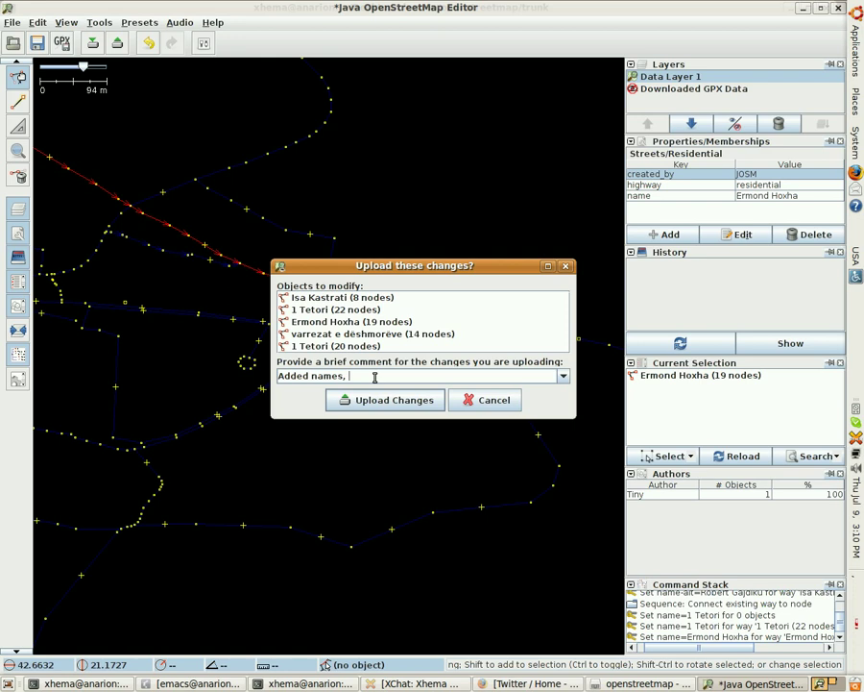
pyautogui.write(', For video')
pyautogui.click(396, 399)
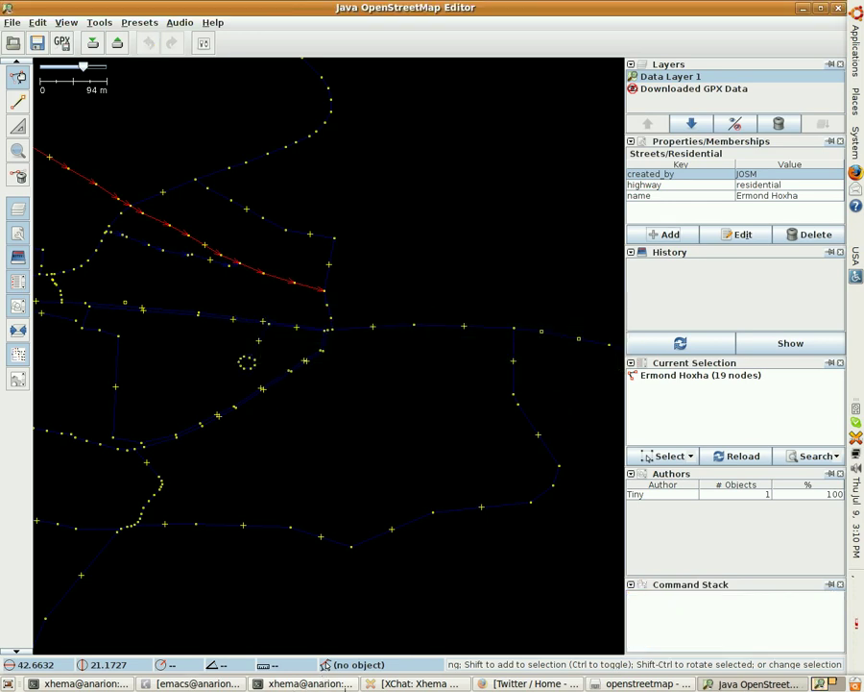
# Step: In Firefox, replace the address with the OpenStreetMap site suggestion after typing 'op'
pyautogui.click(531, 683)
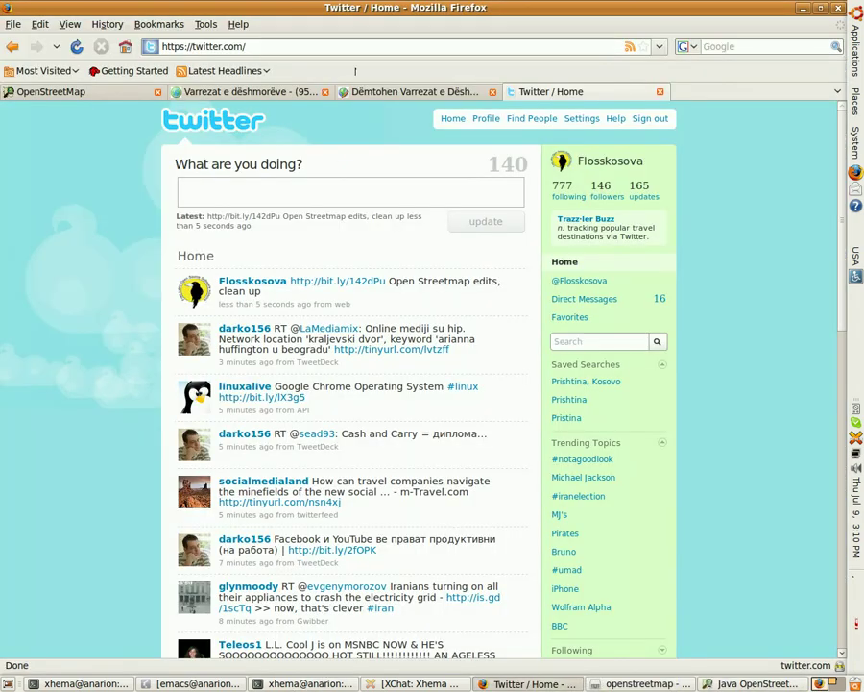
pyautogui.click(280, 47)
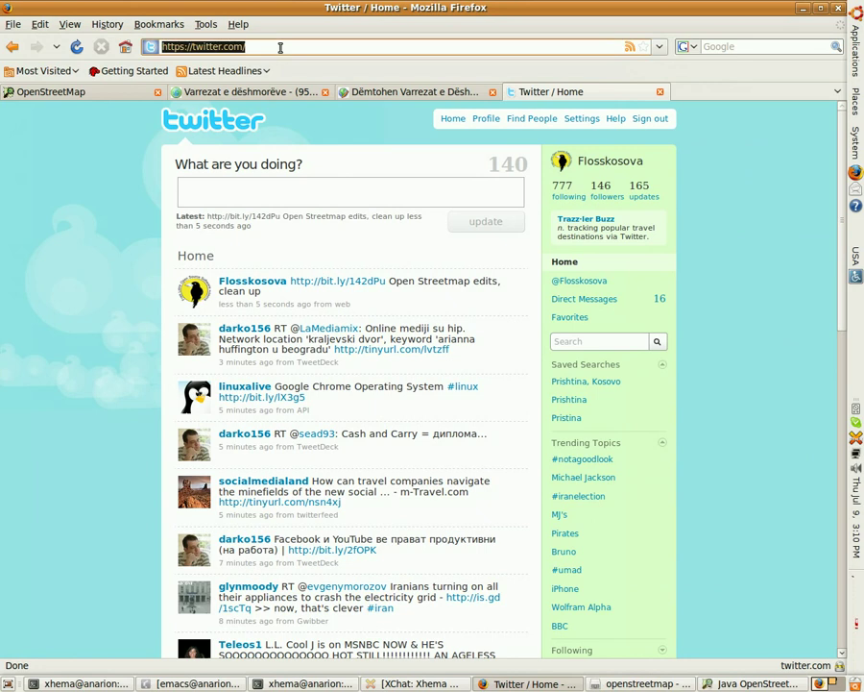
pyautogui.write('you')
pyautogui.press('BackSpace')
pyautogui.press('BackSpace')
pyautogui.press('BackSpace')
pyautogui.write('ou')
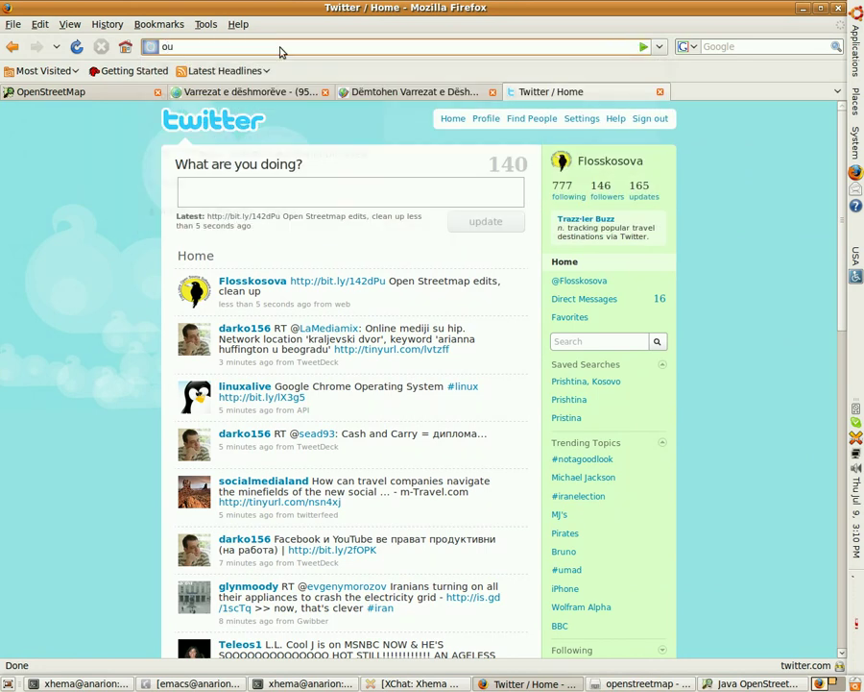
pyautogui.press('BackSpace')
pyautogui.write('p')
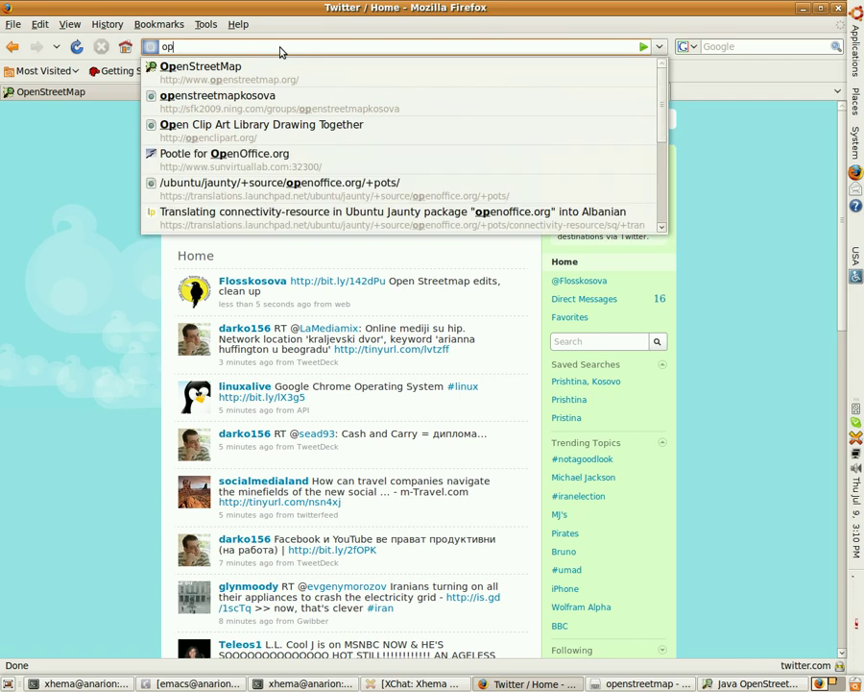
pyautogui.press('Down')
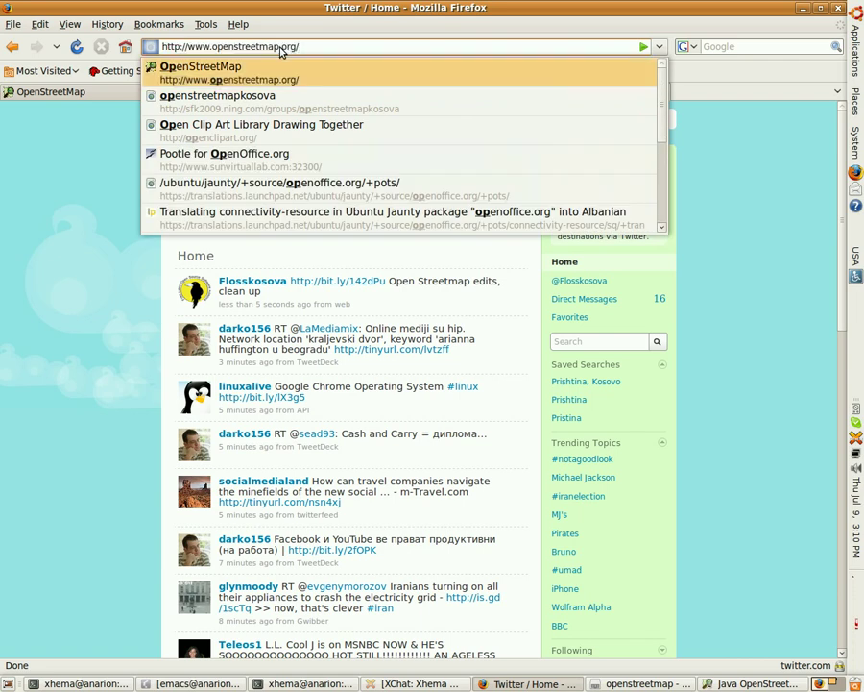
pyautogui.press('Return')
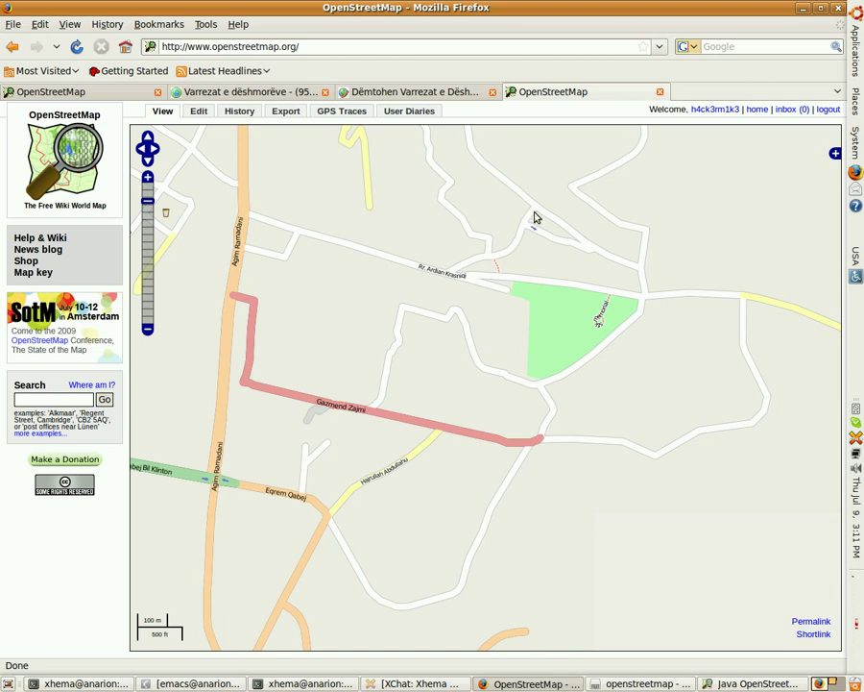
# Step: Open the map in Potlatch's save-edit mode, check the road named 1 Tetori, then return to the terminal
pyautogui.scroll(1, 569, 193)
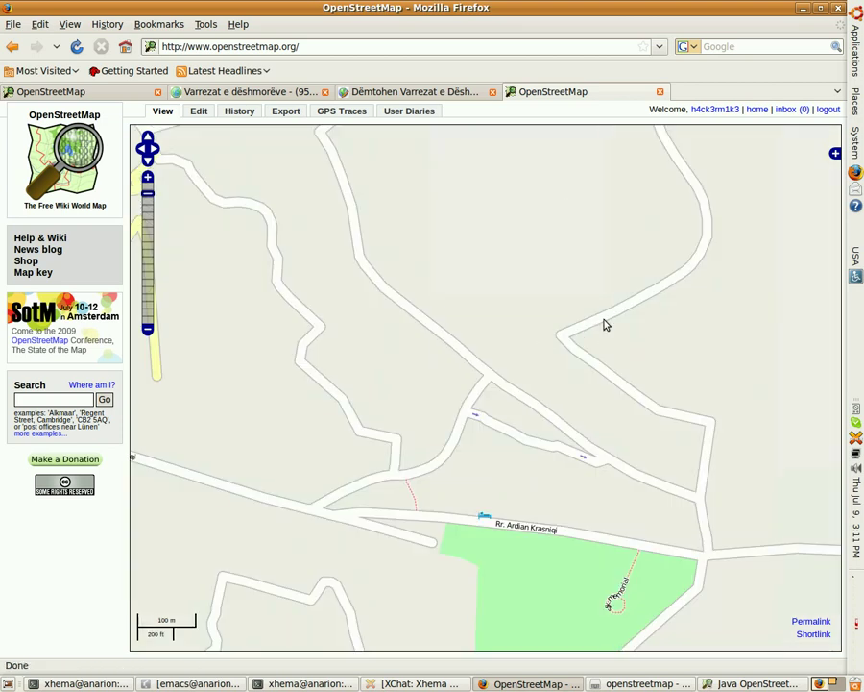
pyautogui.click(204, 114)
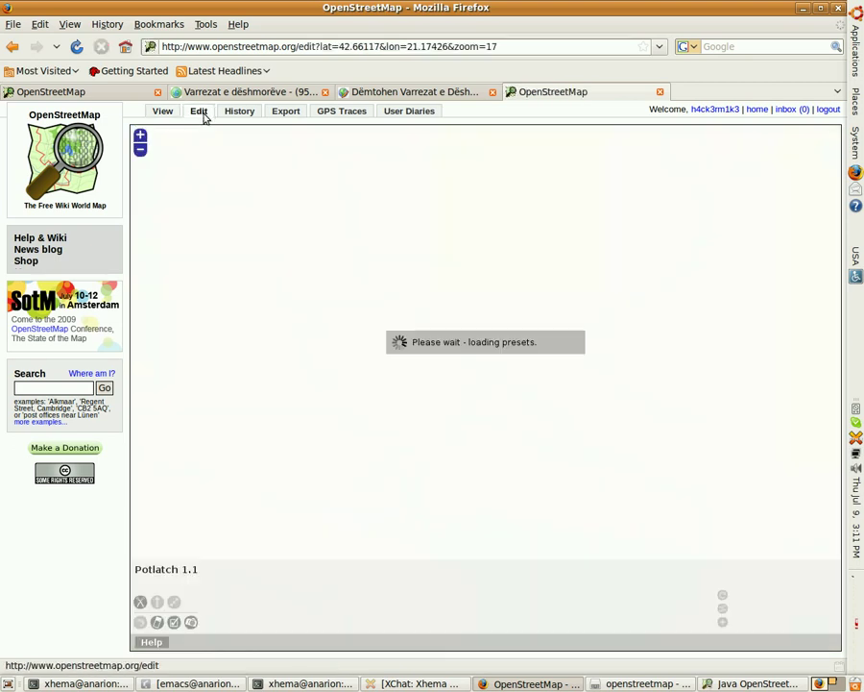
pyautogui.click(428, 370)
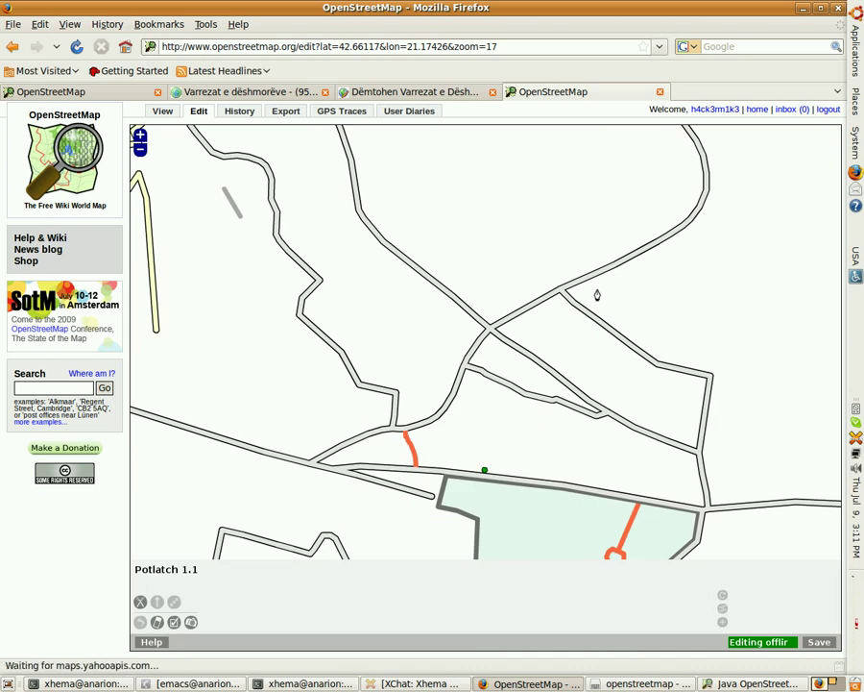
pyautogui.click(530, 306)
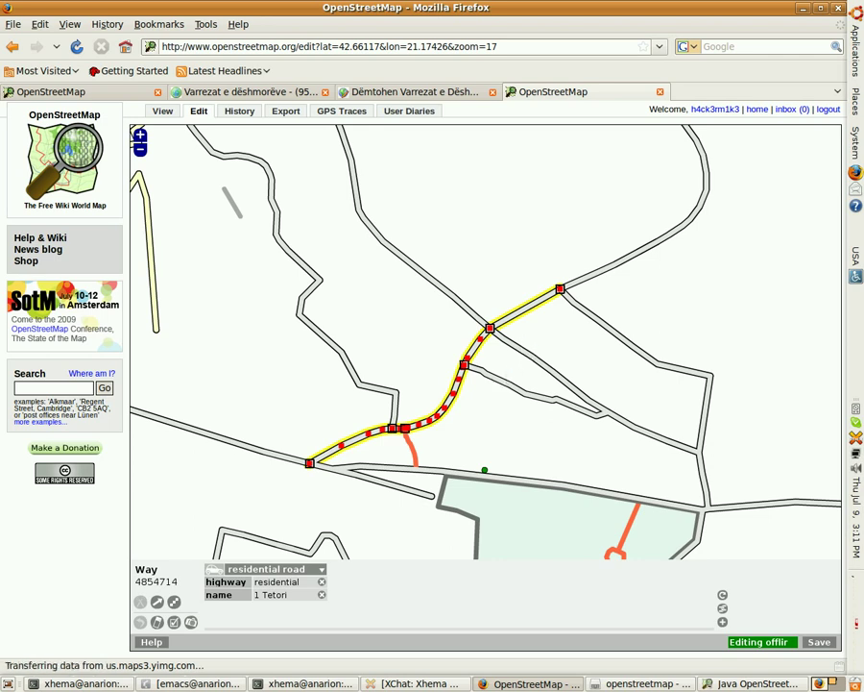
pyautogui.click(305, 683)
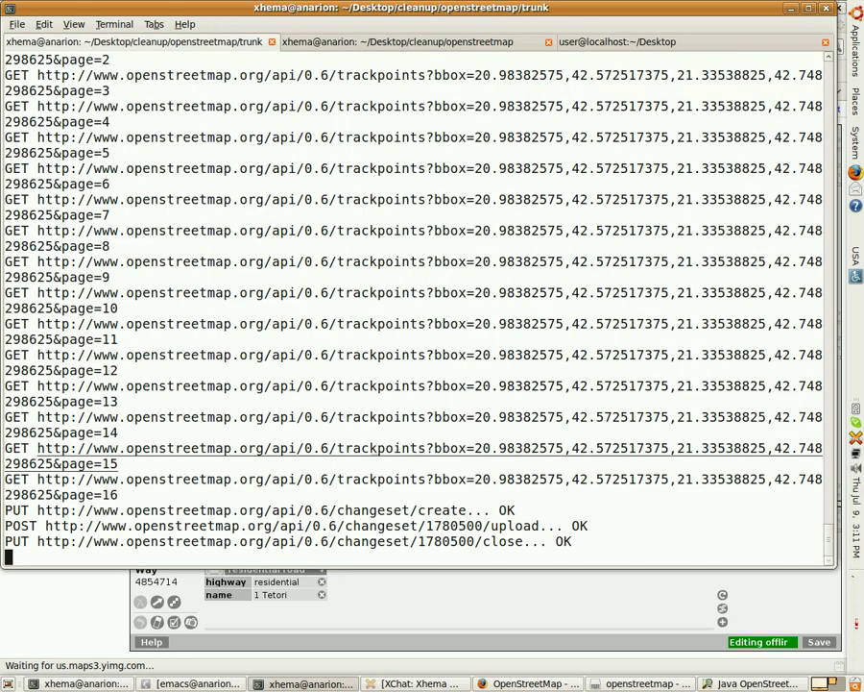